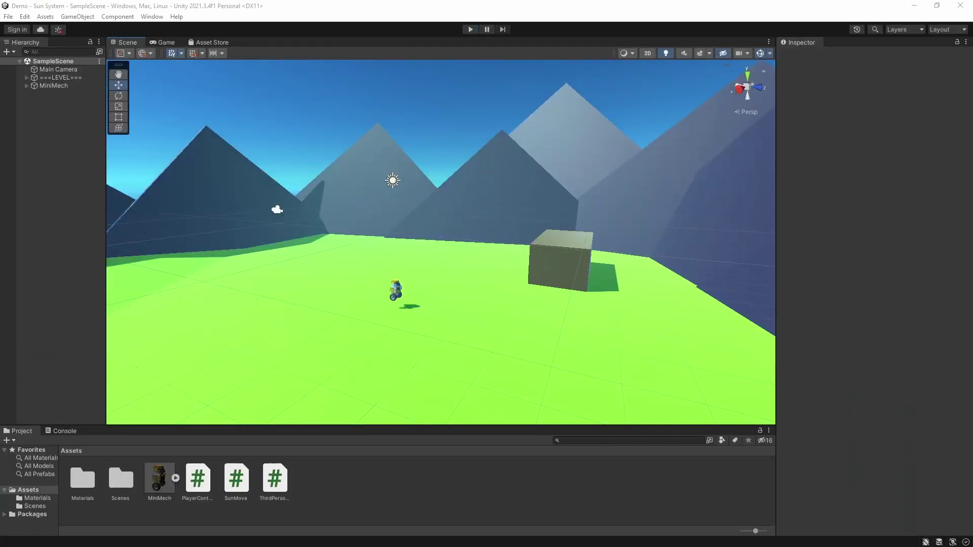
# Step: Look around the scene, then open the Materials folder and inspect the BlueSky material
pyautogui.moveTo(411, 399); pyautogui.dragTo(428, 322, button='right')
pyautogui.moveTo(337, 246); pyautogui.dragTo(369, 278, button='right')
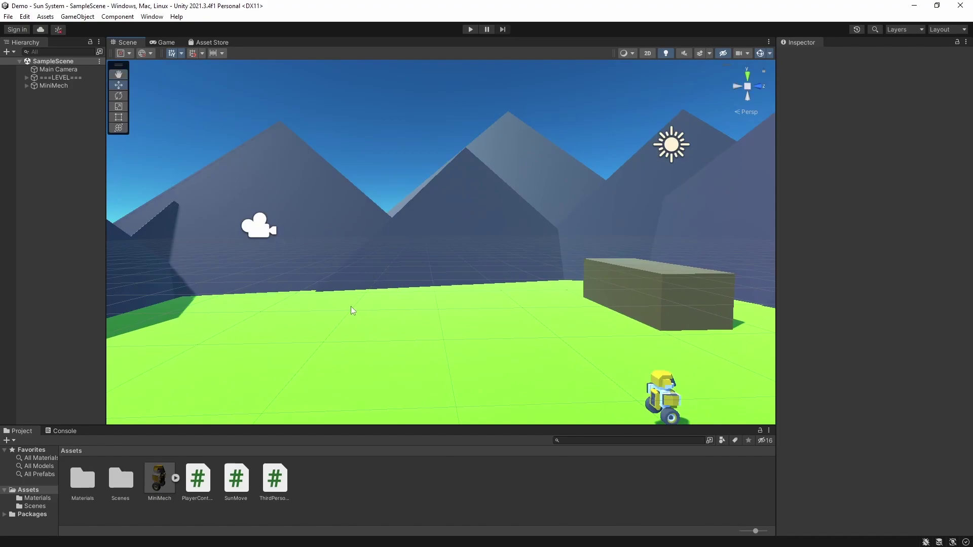
pyautogui.click(36, 505)
pyautogui.click(37, 498)
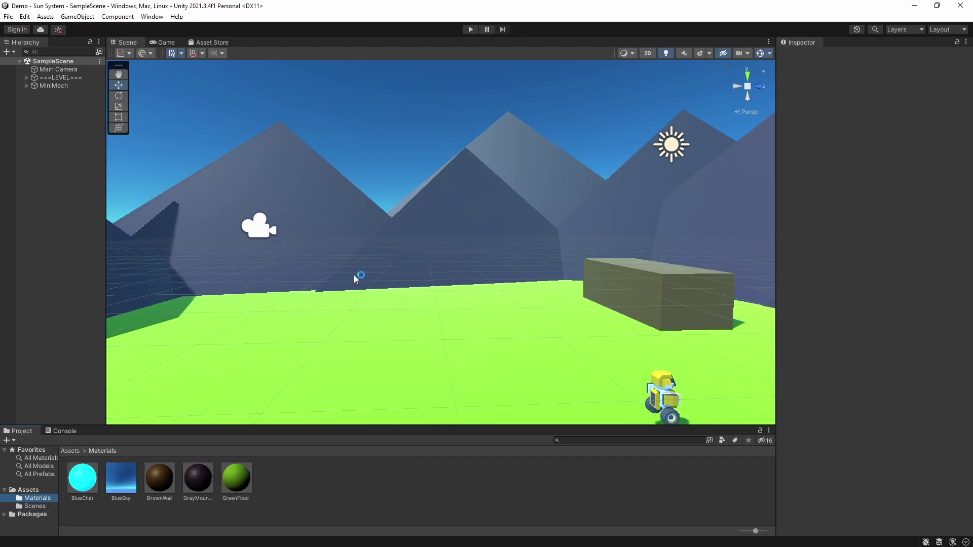
pyautogui.moveTo(353, 275); pyautogui.dragTo(278, 340, button='right')
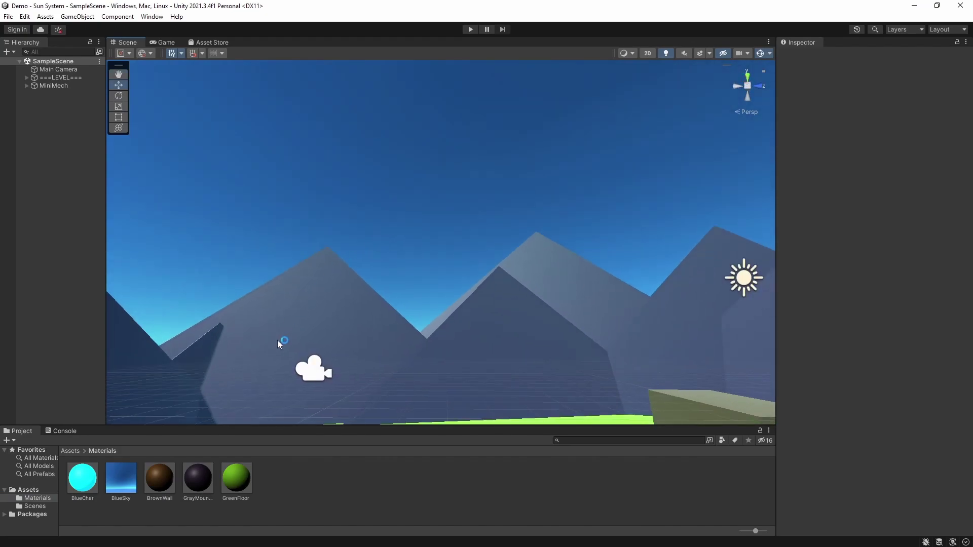
pyautogui.click(132, 476)
pyautogui.click(290, 476)
# Step: Create a new material in the Materials folder and name it RedSky
pyautogui.rightClick(299, 477)
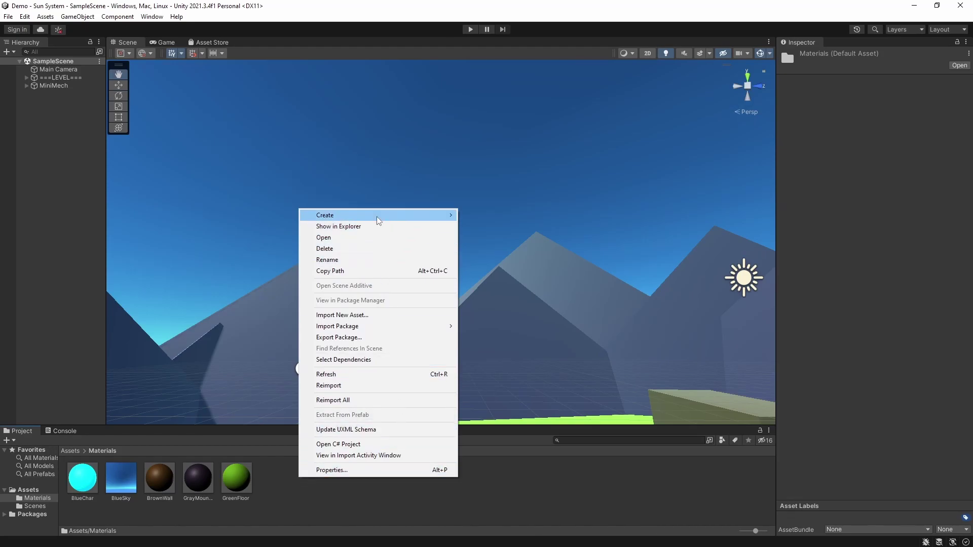
pyautogui.moveTo(377, 221)
pyautogui.click(502, 308)
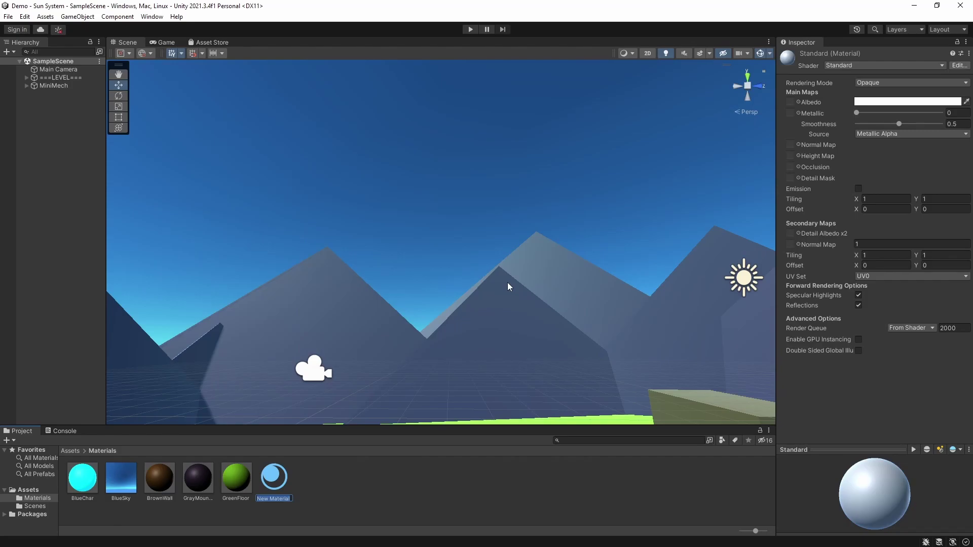
pyautogui.write('RedSky')
pyautogui.press('Return')
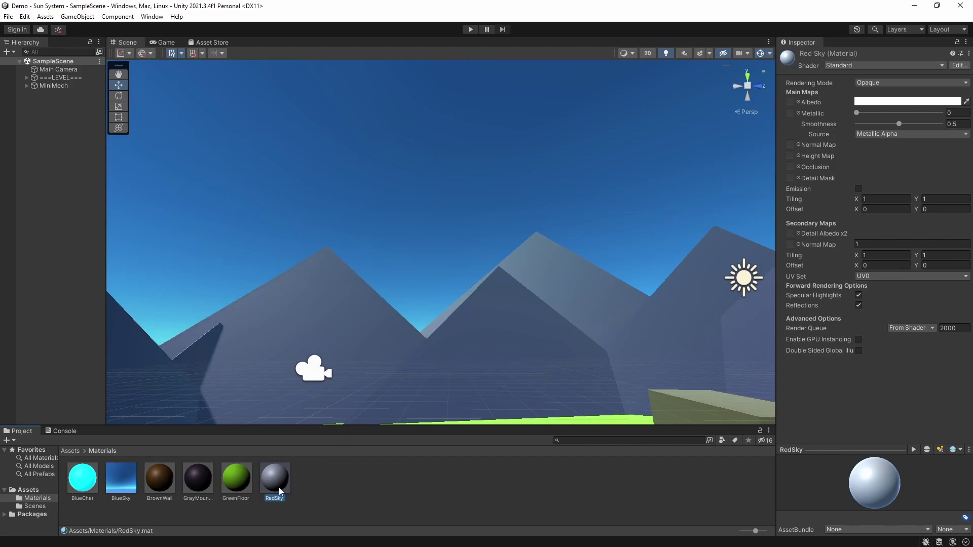
# Step: Switch RedSky's shader to Skybox/Procedural and keep Sun set to High Quality
pyautogui.click(884, 65)
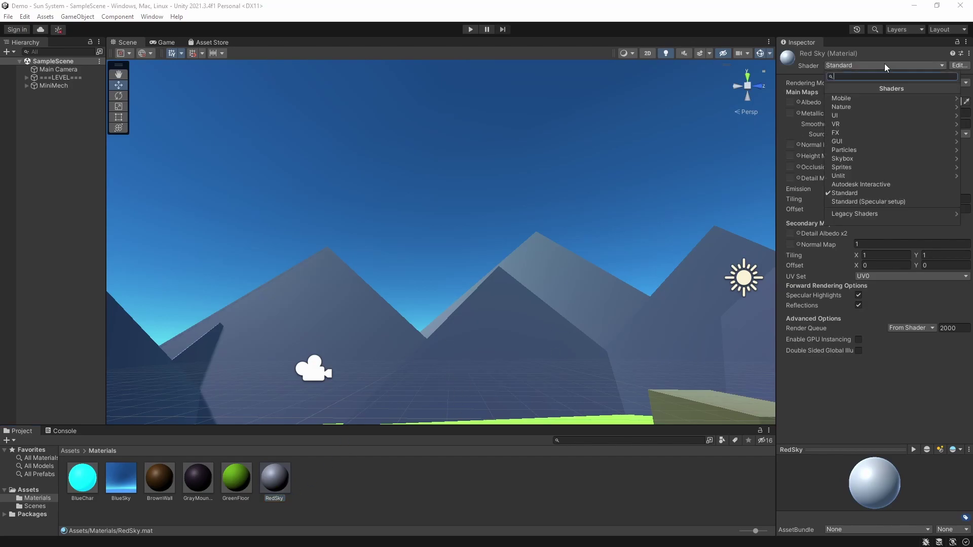
pyautogui.click(854, 159)
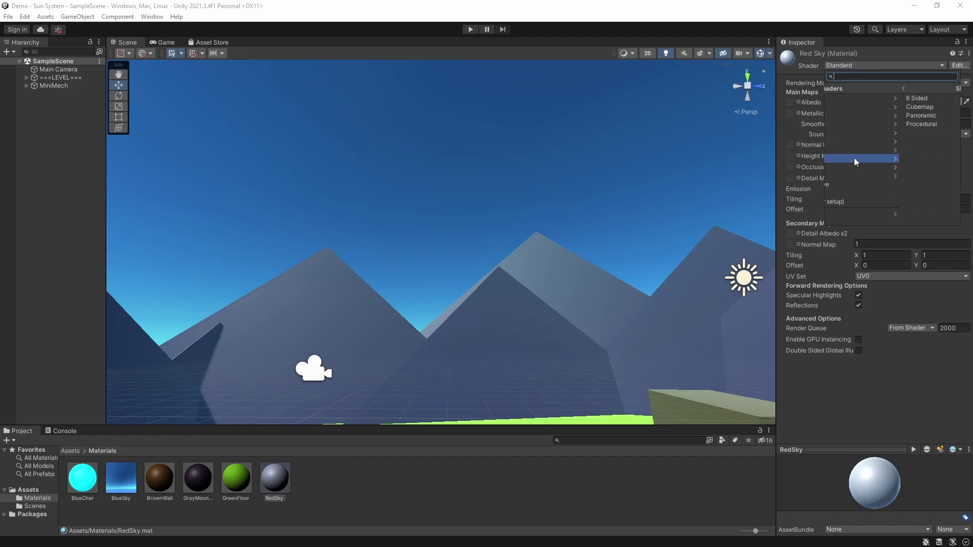
pyautogui.click(865, 124)
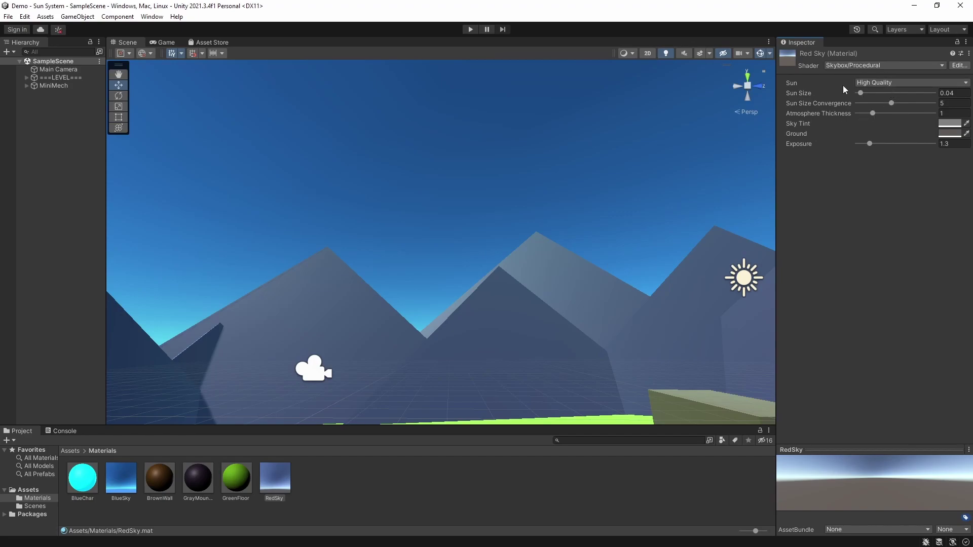
pyautogui.click(877, 82)
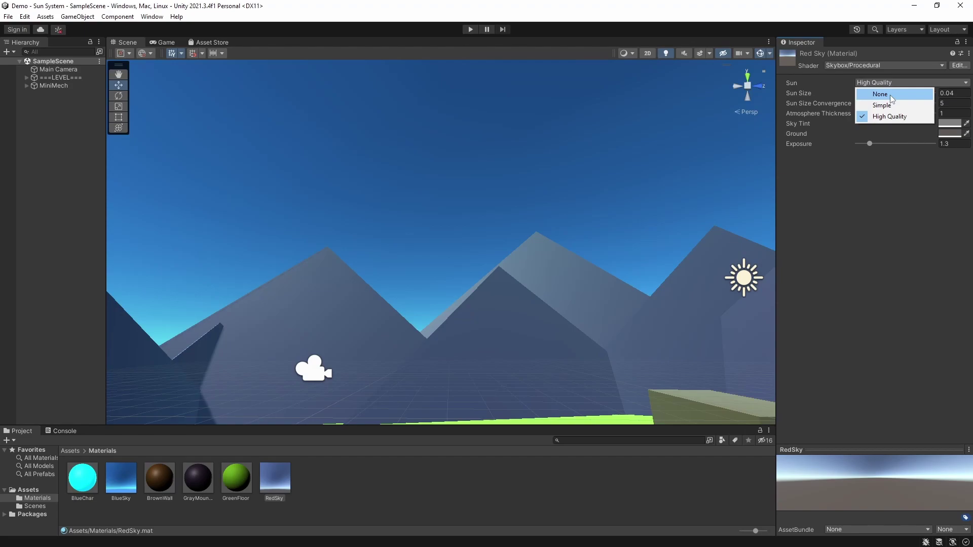
pyautogui.click(879, 184)
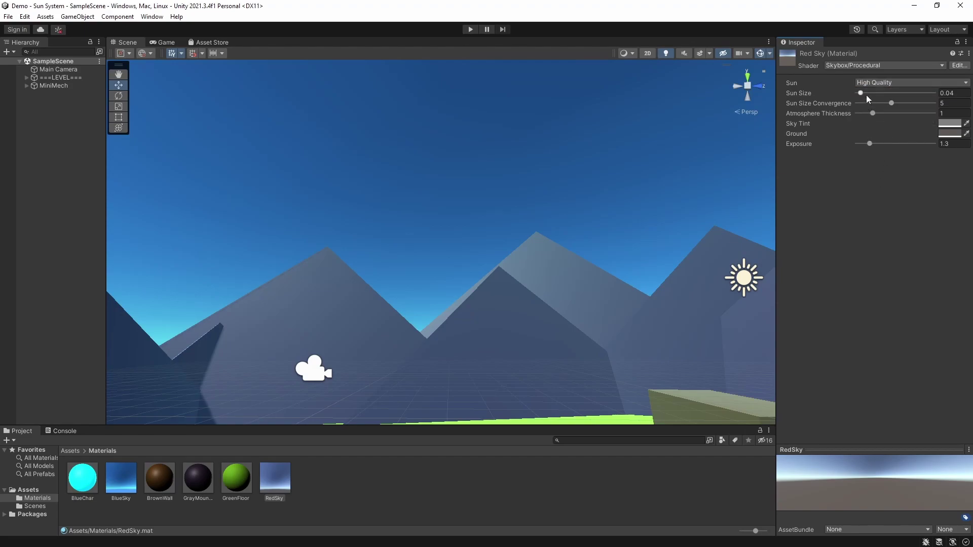
# Step: Raise sun size to 0.494 and convergence to 5.72, with the sky preview floating over the scene
pyautogui.moveTo(862, 93); pyautogui.dragTo(873, 93)
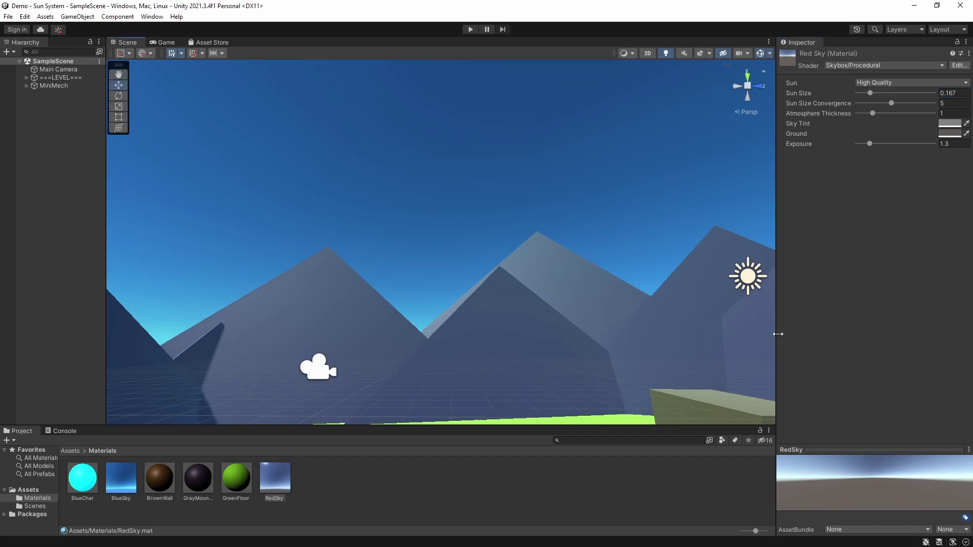
pyautogui.moveTo(889, 450); pyautogui.dragTo(890, 475)
pyautogui.moveTo(886, 263); pyautogui.dragTo(636, 163)
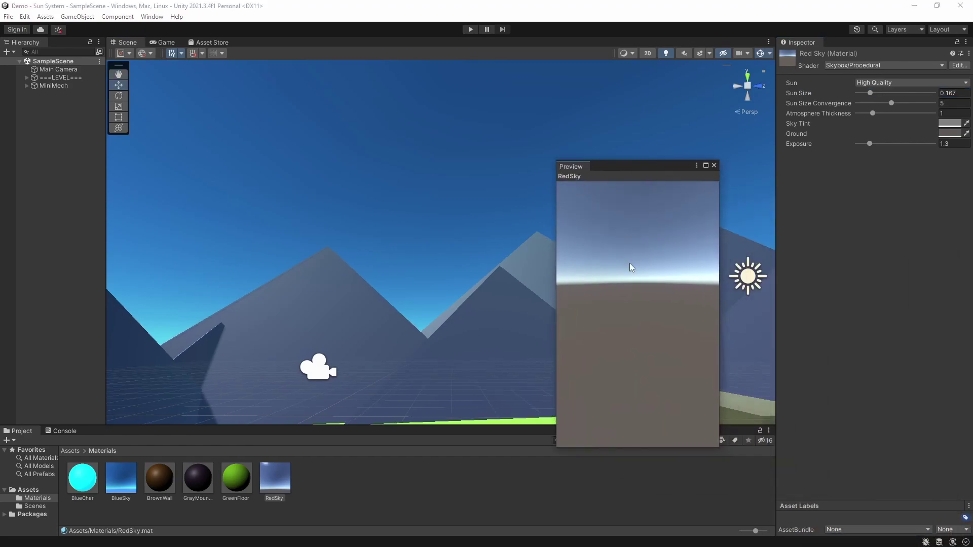
pyautogui.moveTo(630, 263); pyautogui.dragTo(624, 297)
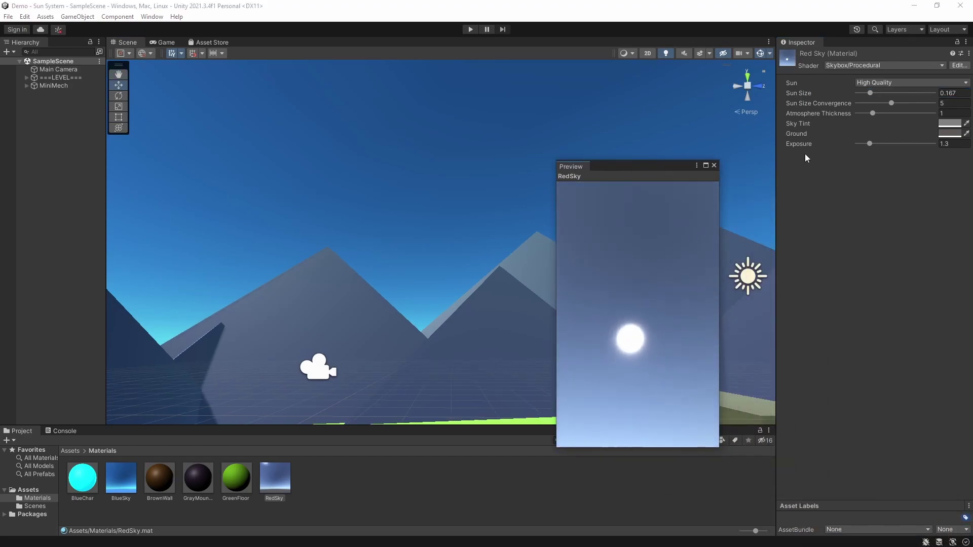
pyautogui.moveTo(875, 94); pyautogui.dragTo(897, 106)
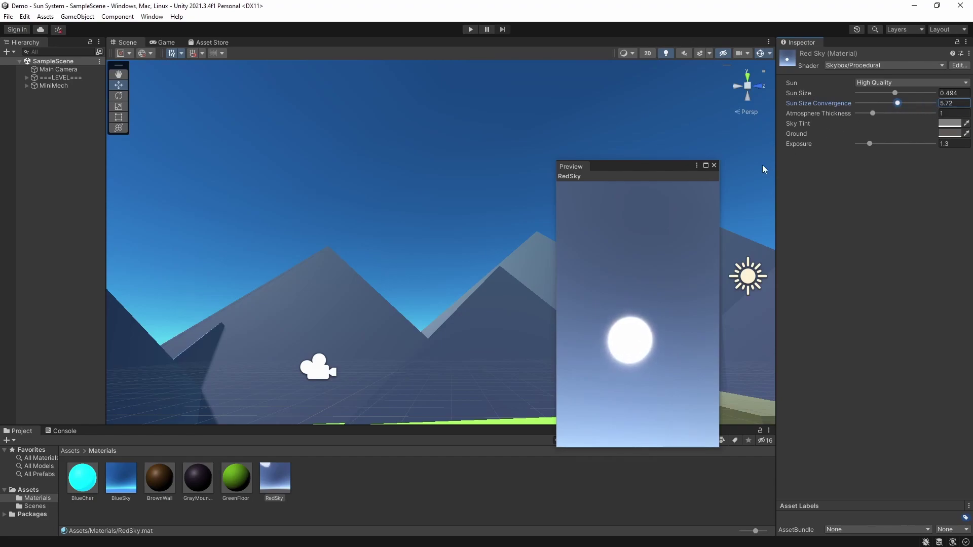
# Step: Vary atmosphere thickness between 0 and 2.47 while checking the horizon, settling near 0.87
pyautogui.moveTo(644, 266); pyautogui.dragTo(660, 308)
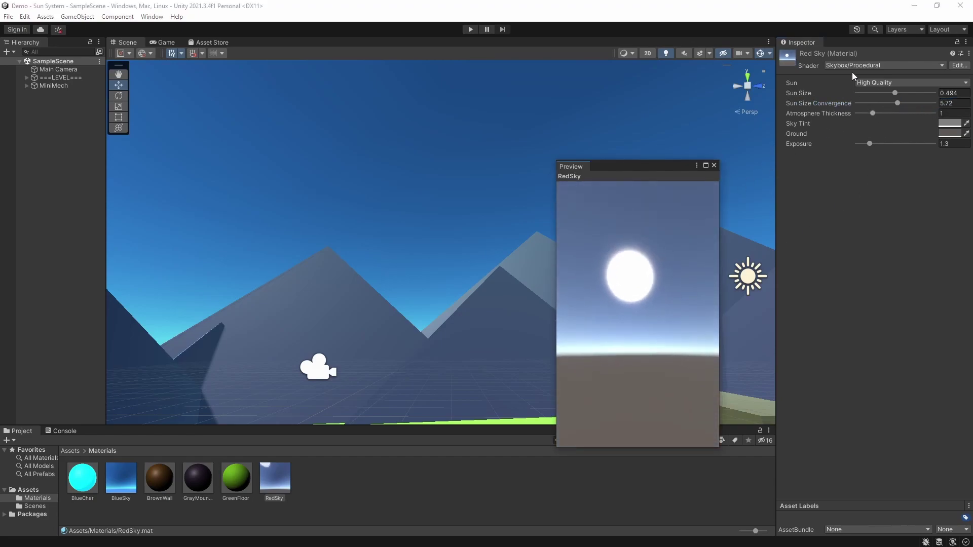
pyautogui.moveTo(868, 115)
pyautogui.mouseDown()
pyautogui.moveTo(908, 114)
pyautogui.moveTo(886, 114)
pyautogui.mouseUp()
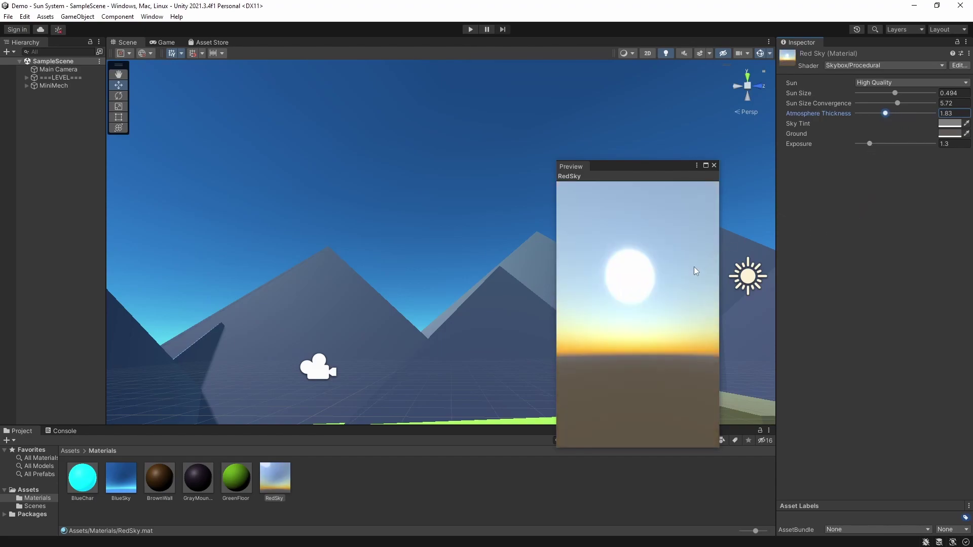
pyautogui.moveTo(694, 271); pyautogui.dragTo(673, 226)
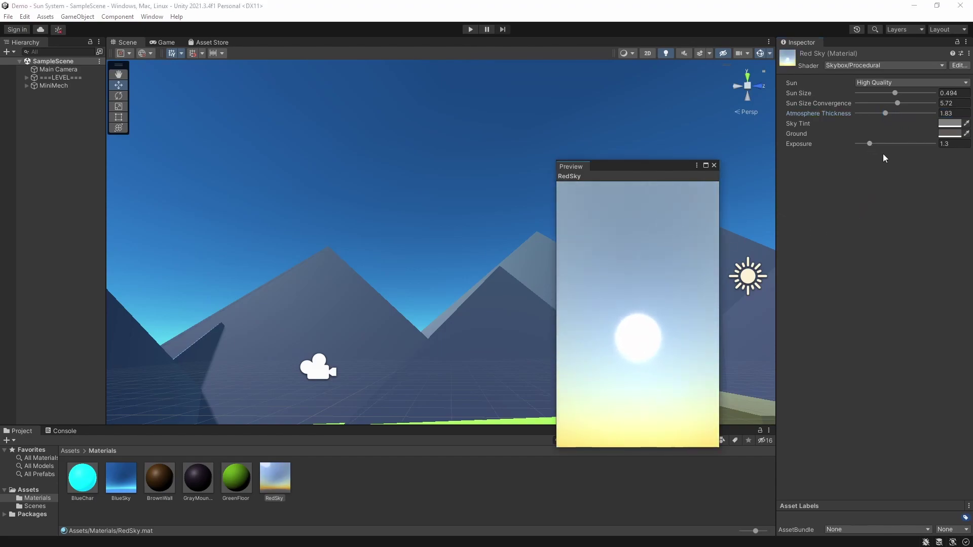
pyautogui.moveTo(695, 289); pyautogui.dragTo(691, 321)
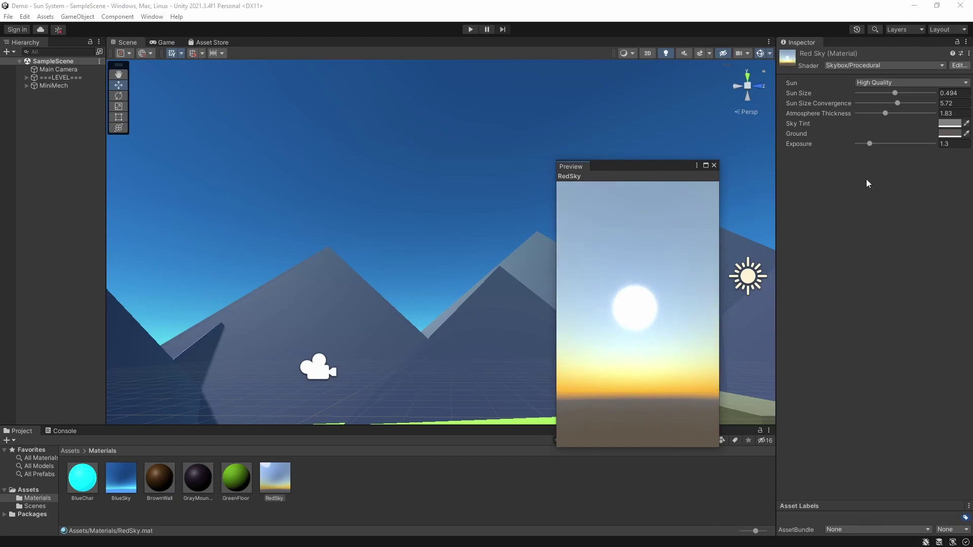
pyautogui.moveTo(886, 113); pyautogui.dragTo(896, 117)
pyautogui.moveTo(695, 317); pyautogui.dragTo(682, 296)
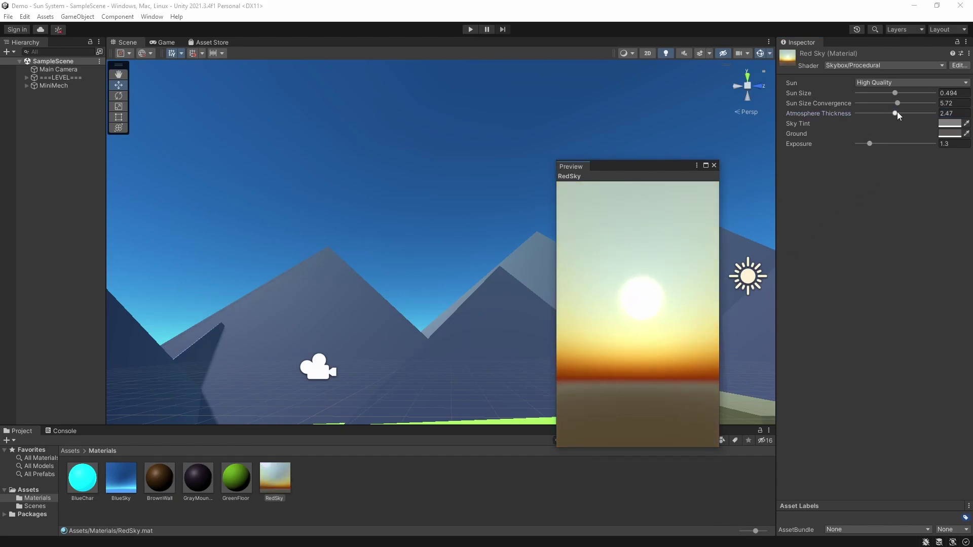
pyautogui.moveTo(897, 113); pyautogui.dragTo(885, 114)
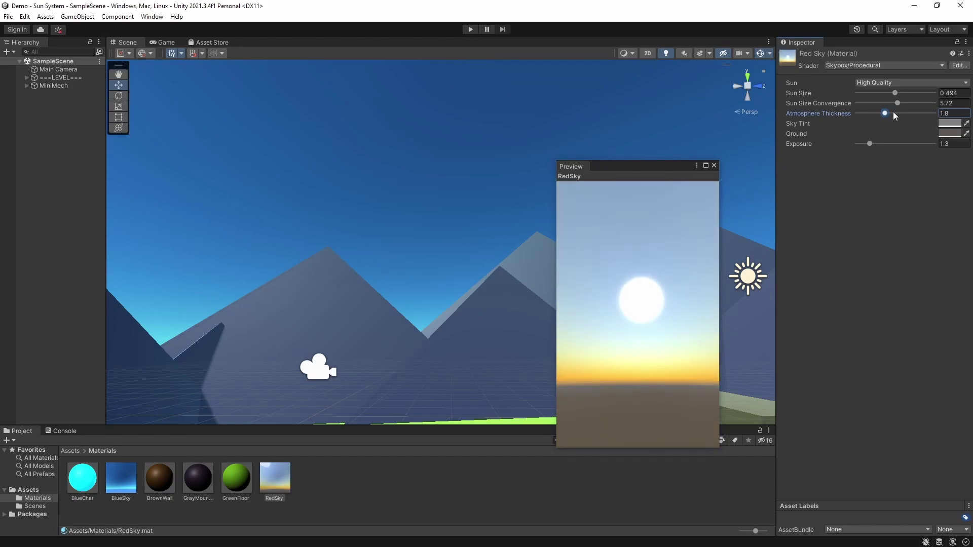
pyautogui.moveTo(894, 115); pyautogui.dragTo(871, 116)
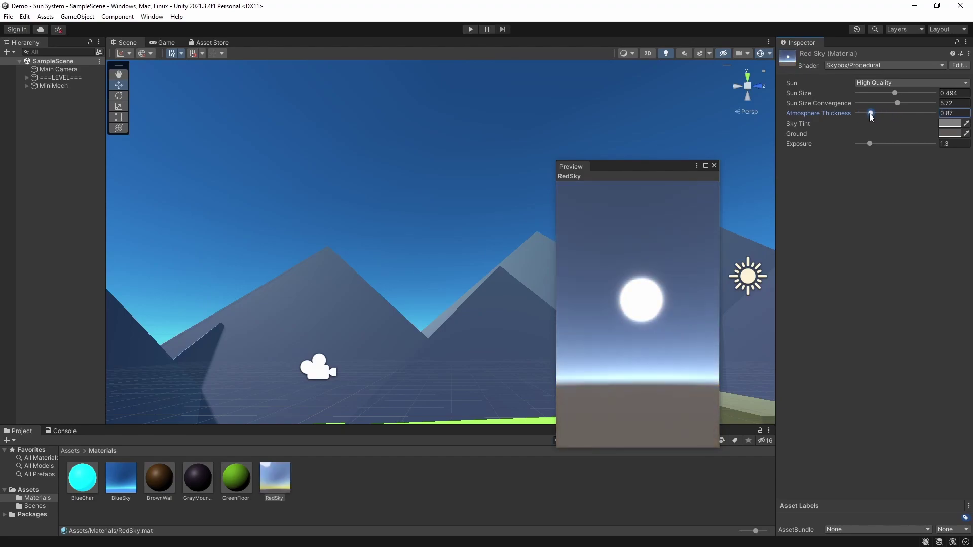
# Step: Set Sky Tint to pure red and nudge sun size convergence to 5.96
pyautogui.click(944, 121)
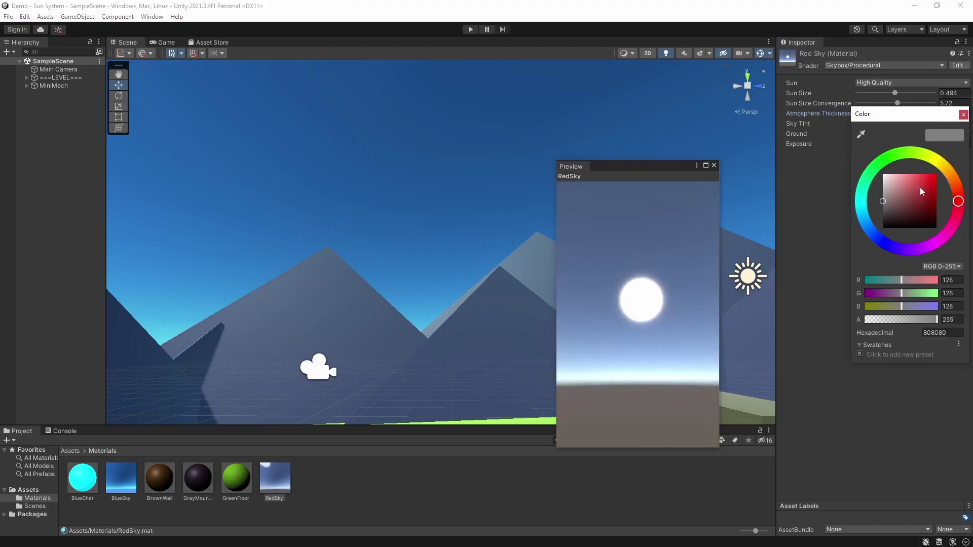
pyautogui.moveTo(921, 190); pyautogui.dragTo(955, 198)
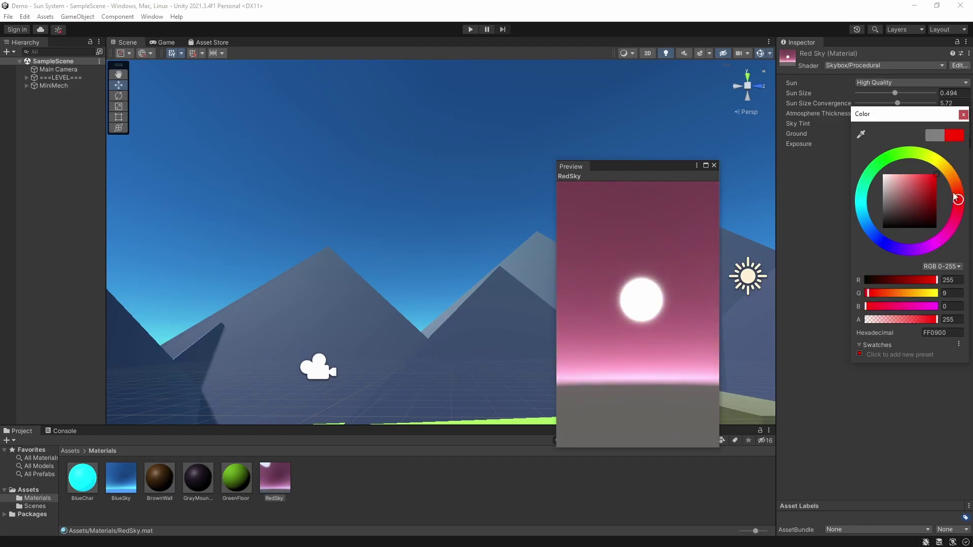
pyautogui.click(968, 114)
pyautogui.moveTo(898, 103); pyautogui.dragTo(868, 114)
# Step: Set the Ground colour to a saturated pink-red, FF627B
pyautogui.click(947, 133)
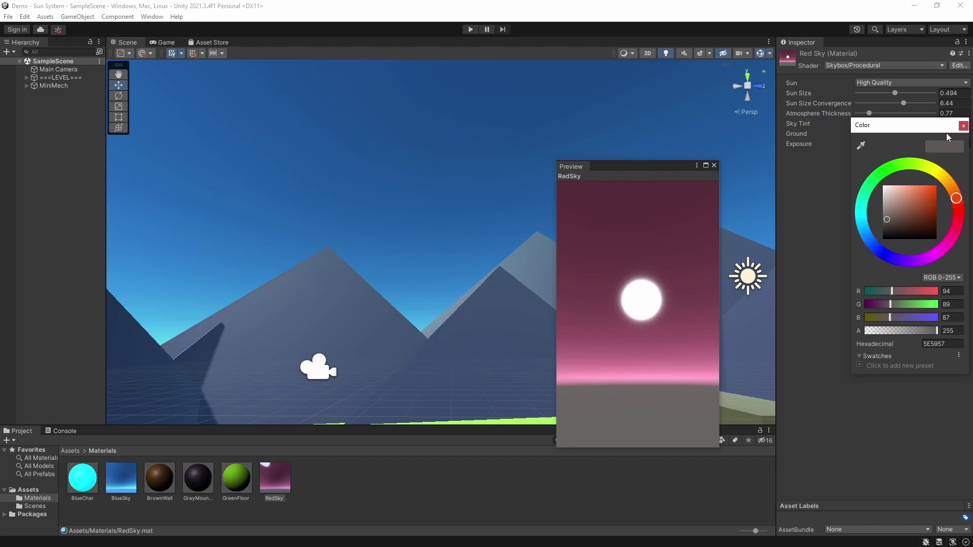
pyautogui.moveTo(958, 202)
pyautogui.mouseDown()
pyautogui.moveTo(954, 238)
pyautogui.moveTo(958, 221)
pyautogui.mouseUp()
pyautogui.moveTo(923, 211)
pyautogui.mouseDown()
pyautogui.moveTo(939, 193)
pyautogui.moveTo(932, 202)
pyautogui.moveTo(905, 188)
pyautogui.moveTo(915, 194)
pyautogui.moveTo(908, 181)
pyautogui.moveTo(923, 180)
pyautogui.mouseUp()
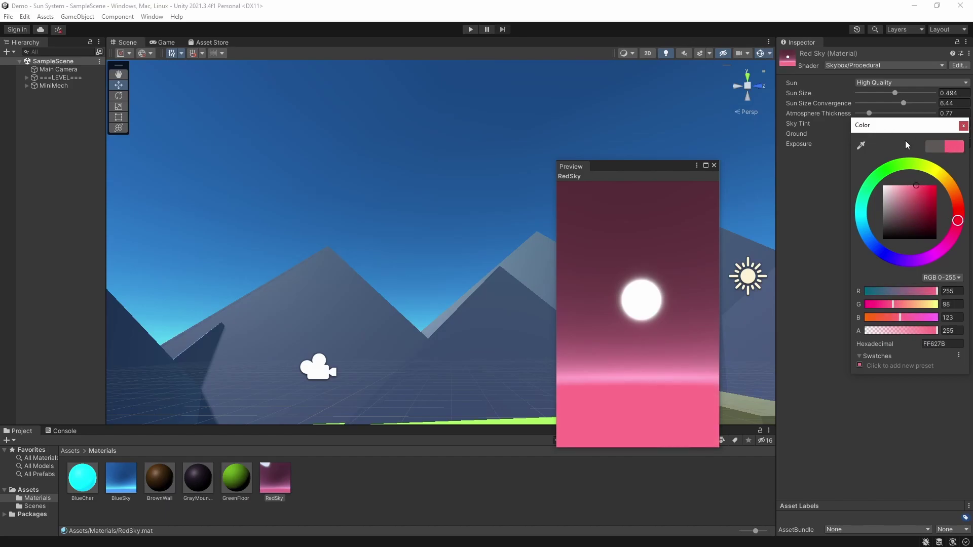
pyautogui.click(965, 125)
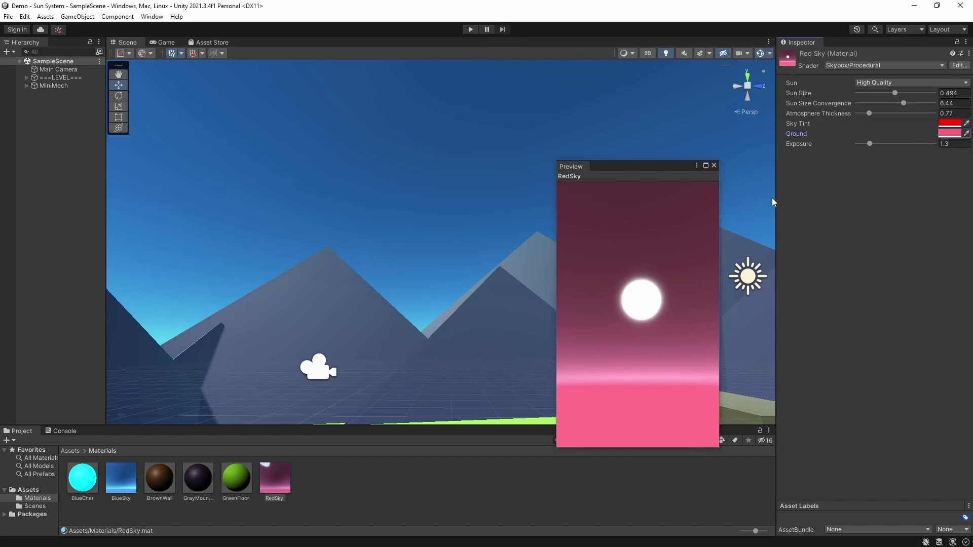
# Step: Dock the preview back and drag RedSky from Materials into the Scene view as the skybox
pyautogui.click(714, 165)
pyautogui.rightClick(460, 500)
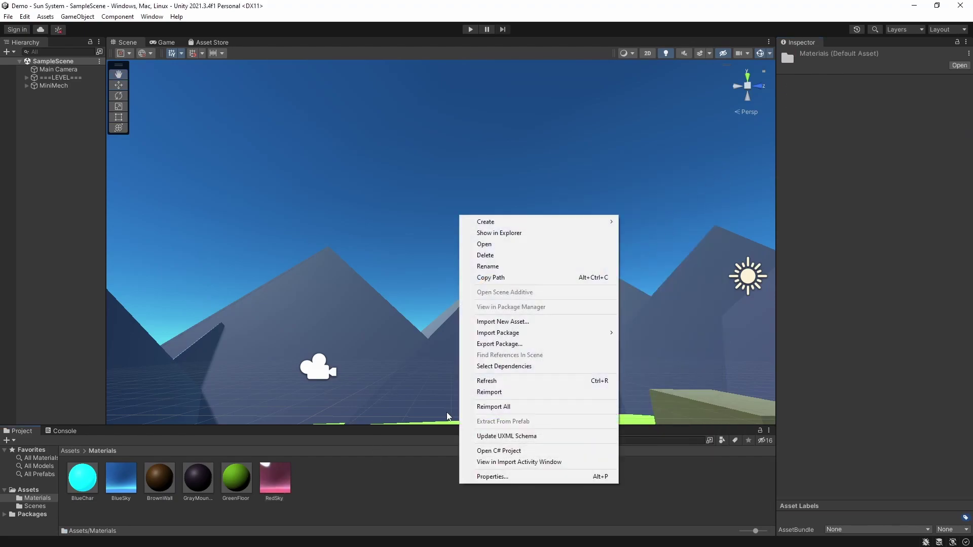
pyautogui.click(317, 494)
pyautogui.click(285, 474)
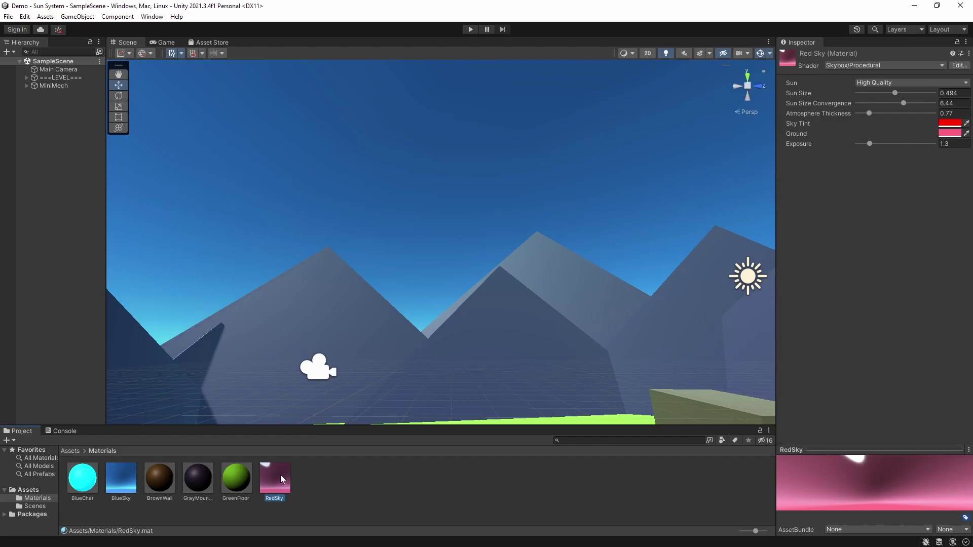
pyautogui.moveTo(281, 475); pyautogui.dragTo(565, 249)
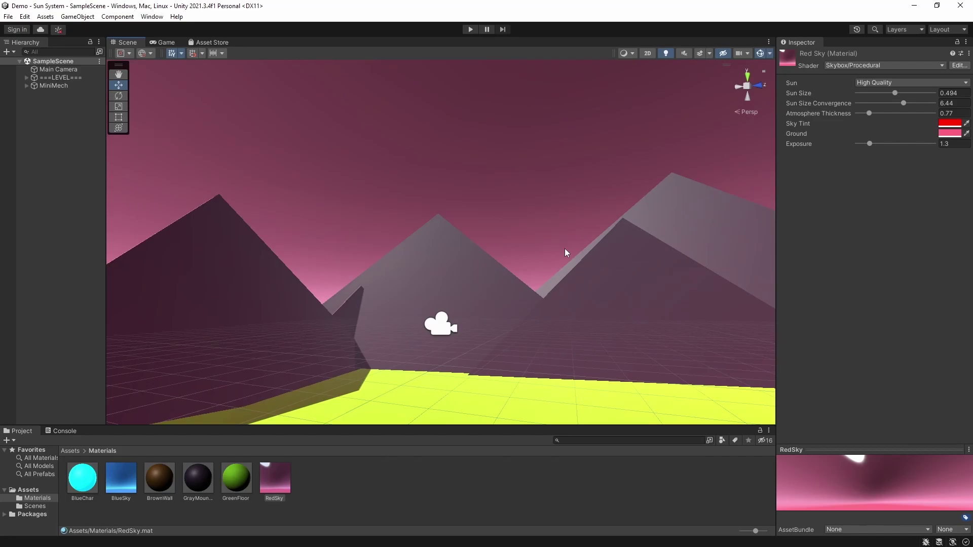
# Step: Enter Play mode to see the red sky in the Game view
pyautogui.click(470, 30)
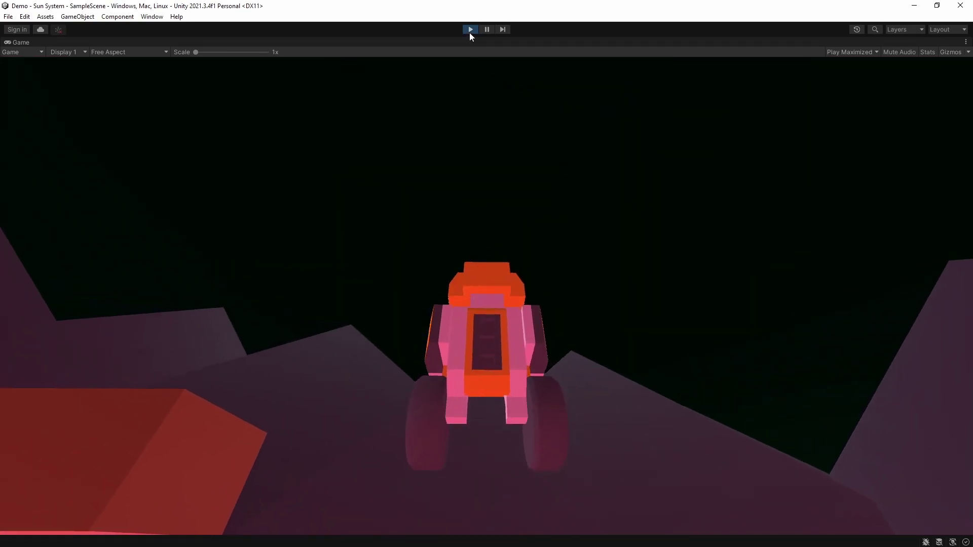
# Step: Stop Play mode and drag BlueSky back onto the scene's sky
pyautogui.click(470, 30)
pyautogui.moveTo(127, 487); pyautogui.dragTo(372, 233)
pyautogui.moveTo(372, 233); pyautogui.dragTo(472, 319, button='right')
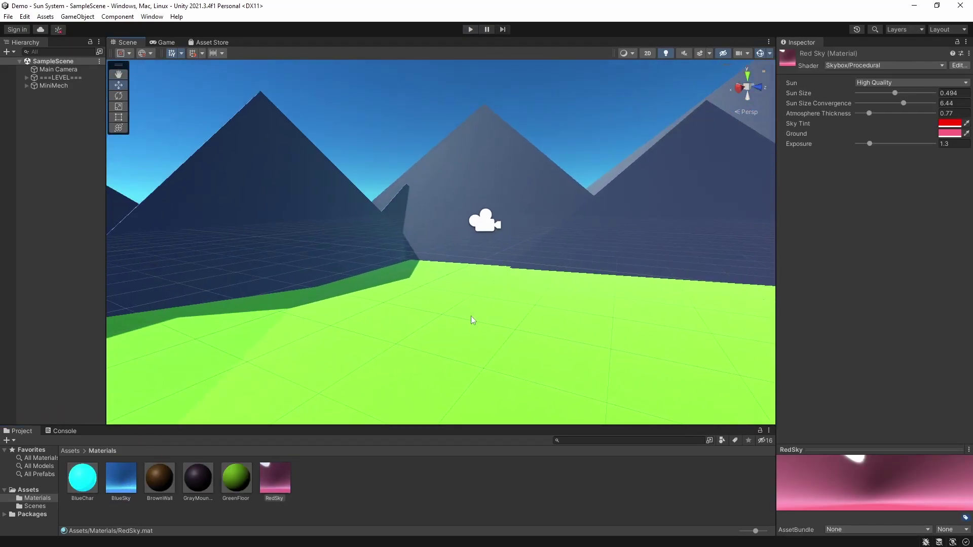
# Step: Expand ===LEVEL===, select the Ambient light, frame it with F, and orbit around the mountains
pyautogui.click(27, 78)
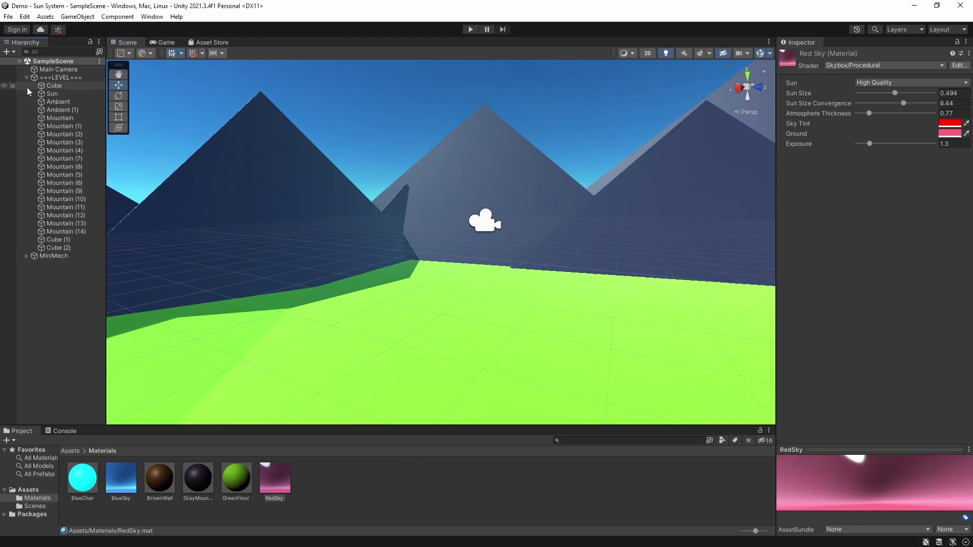
pyautogui.click(58, 102)
pyautogui.press('f')
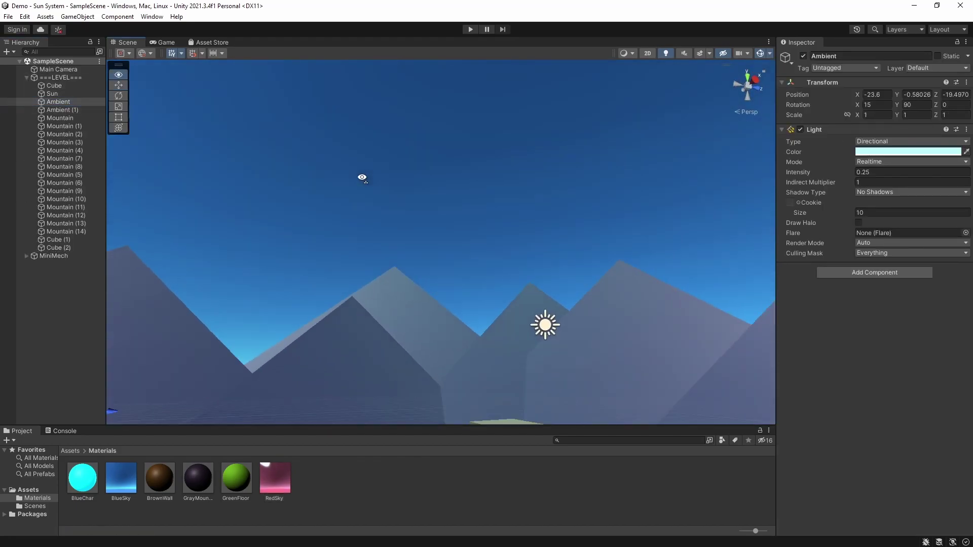
pyautogui.moveTo(362, 177); pyautogui.dragTo(258, 187, button='right')
pyautogui.click(78, 114)
pyautogui.click(79, 101)
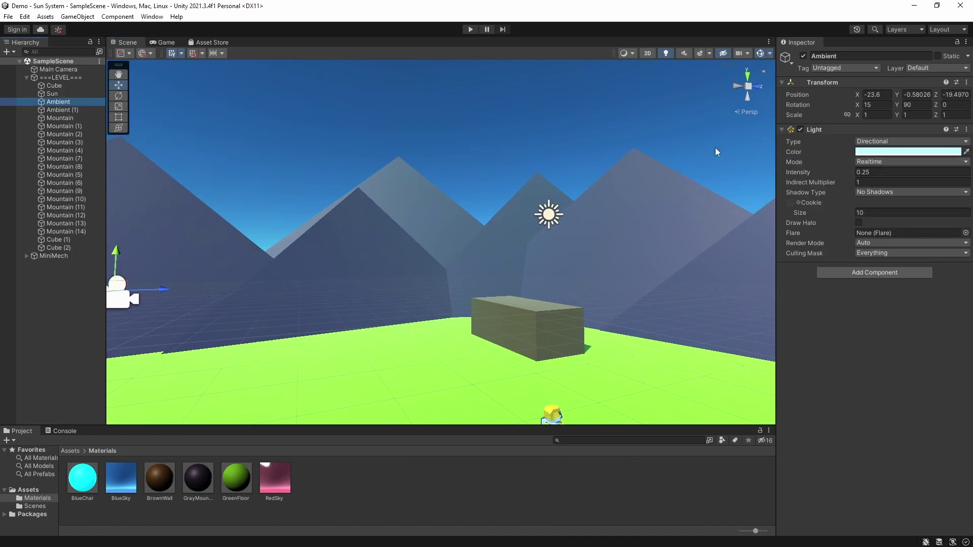
pyautogui.moveTo(597, 241); pyautogui.dragTo(566, 306, button='right')
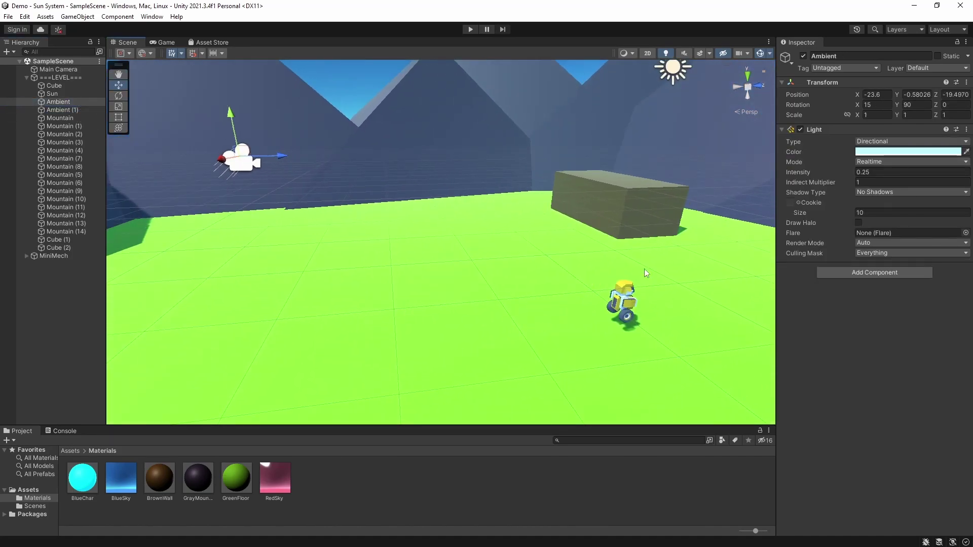
pyautogui.moveTo(728, 187); pyautogui.dragTo(709, 239, button='right')
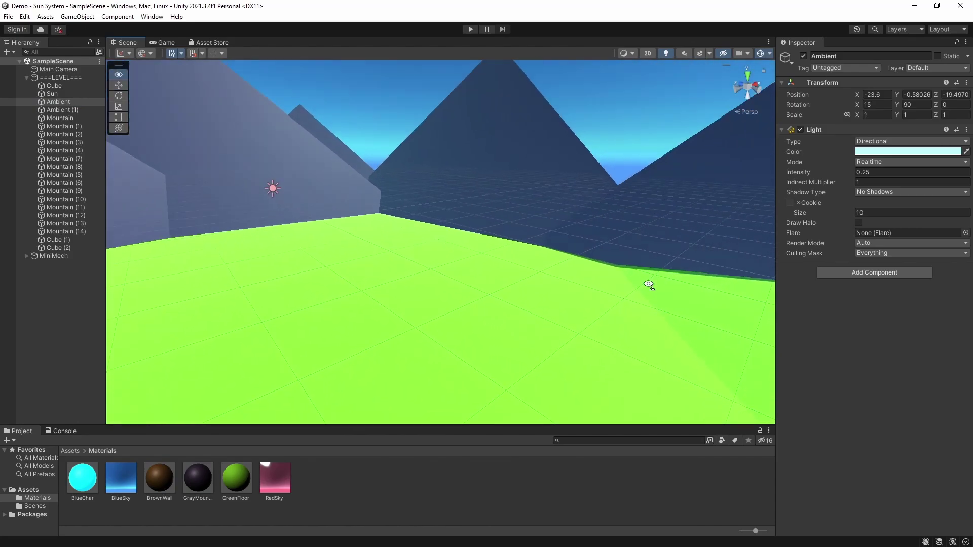
pyautogui.moveTo(649, 285); pyautogui.dragTo(707, 283, button='right')
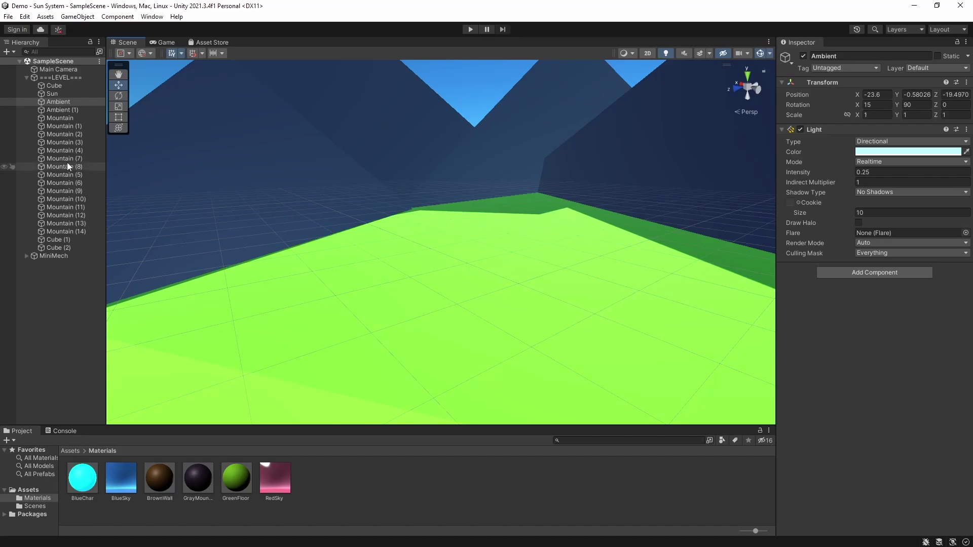
pyautogui.click(74, 109)
pyautogui.moveTo(432, 289); pyautogui.dragTo(611, 257, button='right')
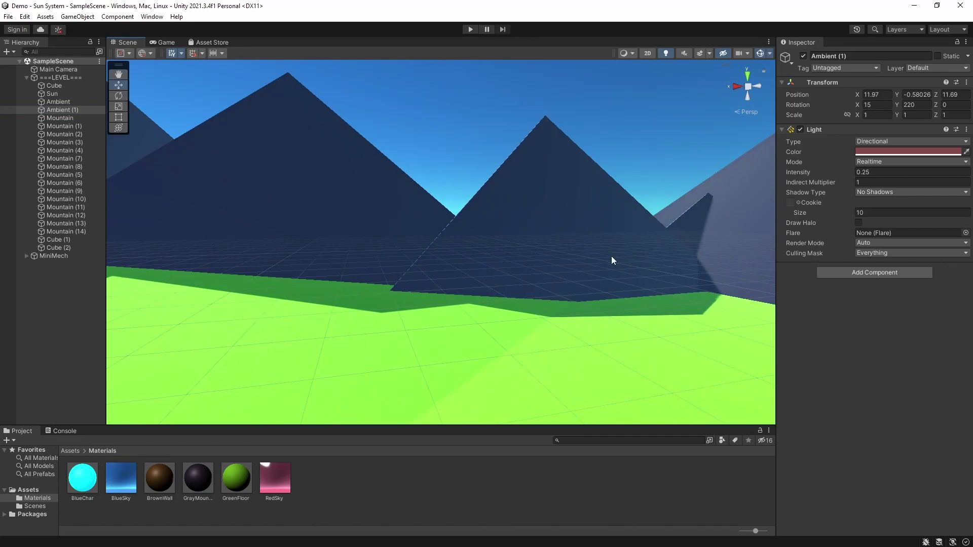
pyautogui.click(71, 103)
pyautogui.moveTo(159, 147); pyautogui.dragTo(322, 259, button='right')
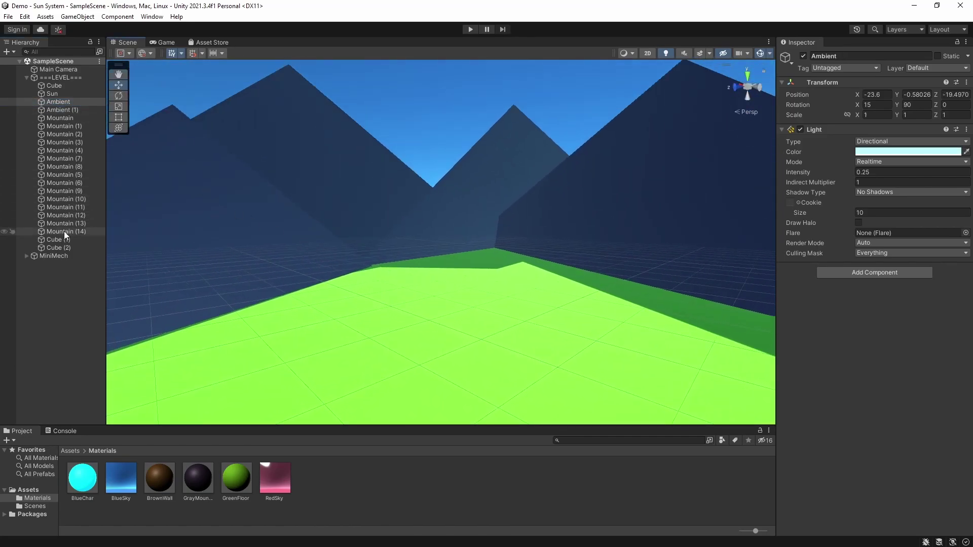
pyautogui.click(51, 93)
pyautogui.moveTo(350, 233); pyautogui.dragTo(414, 255, button='right')
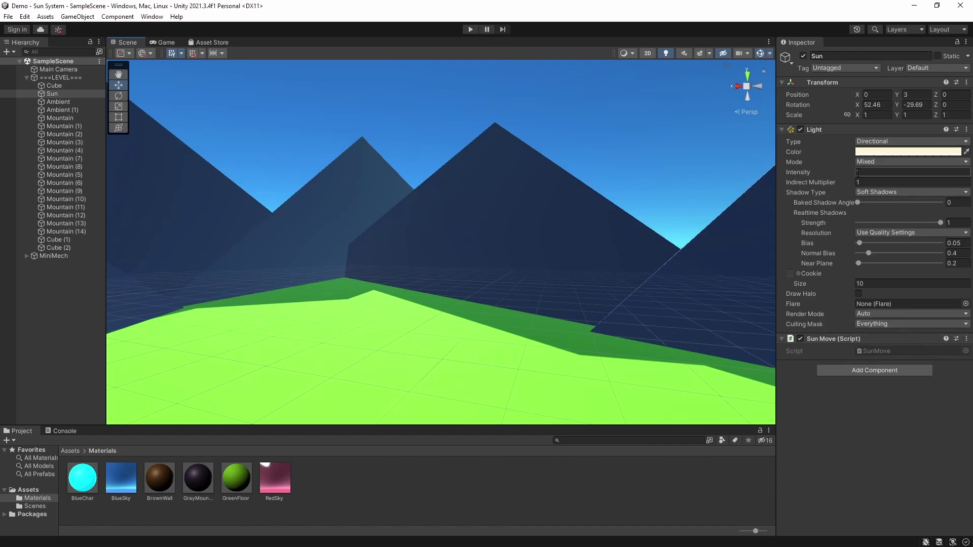
pyautogui.moveTo(614, 219); pyautogui.dragTo(627, 235, button='right')
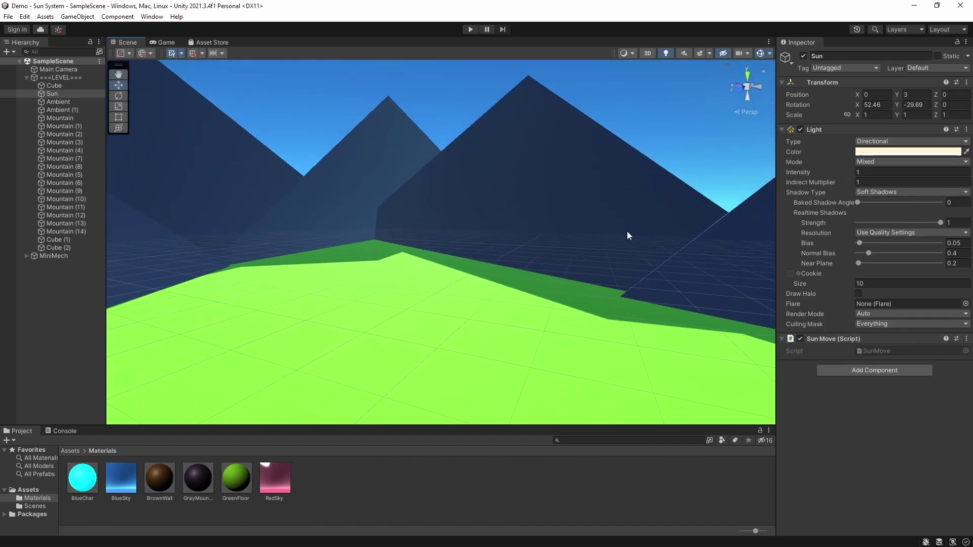
pyautogui.click(441, 124)
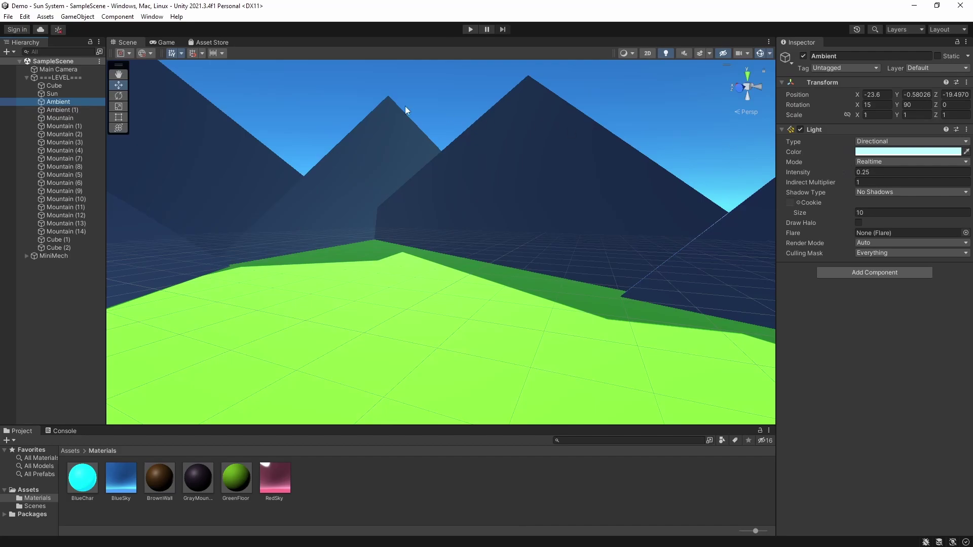
pyautogui.click(71, 109)
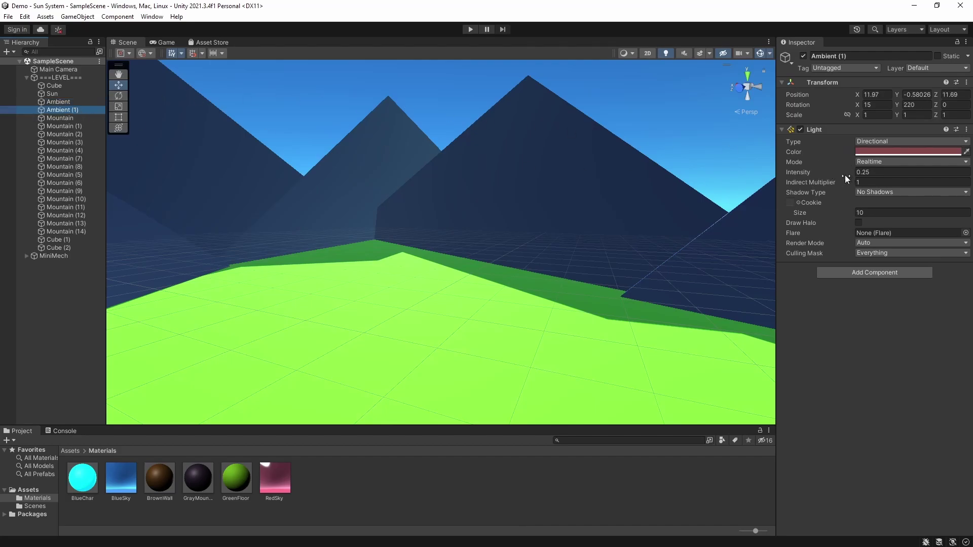
pyautogui.click(73, 102)
pyautogui.click(77, 94)
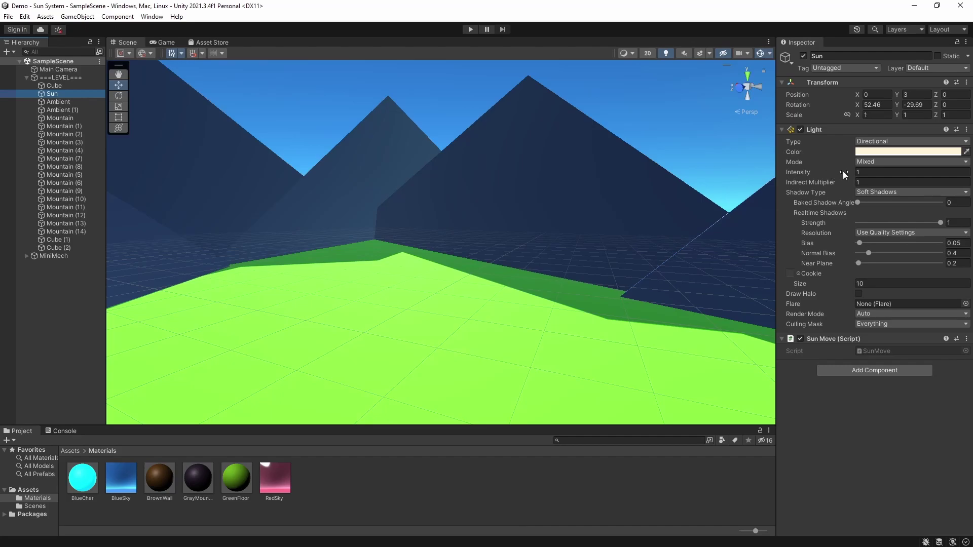
pyautogui.click(66, 108)
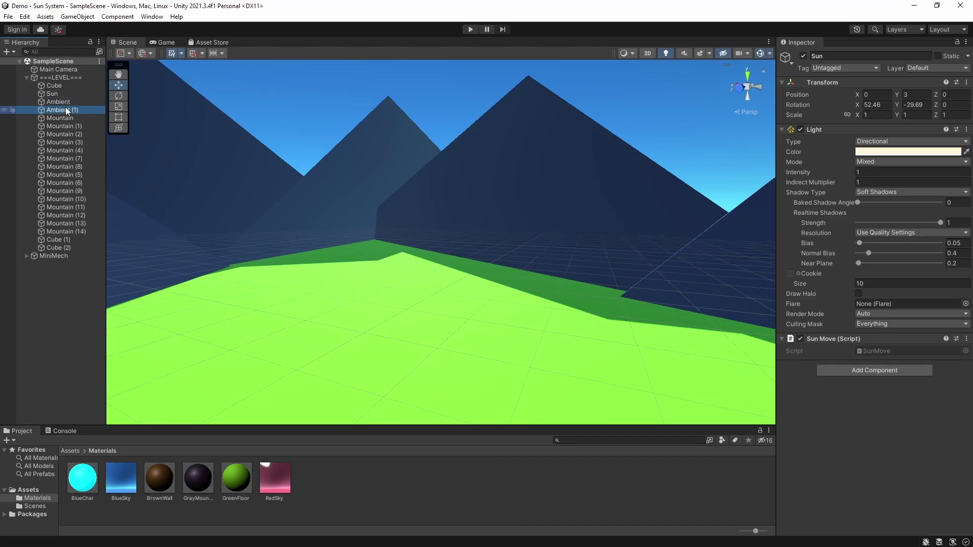
pyautogui.click(78, 101)
pyautogui.click(80, 110)
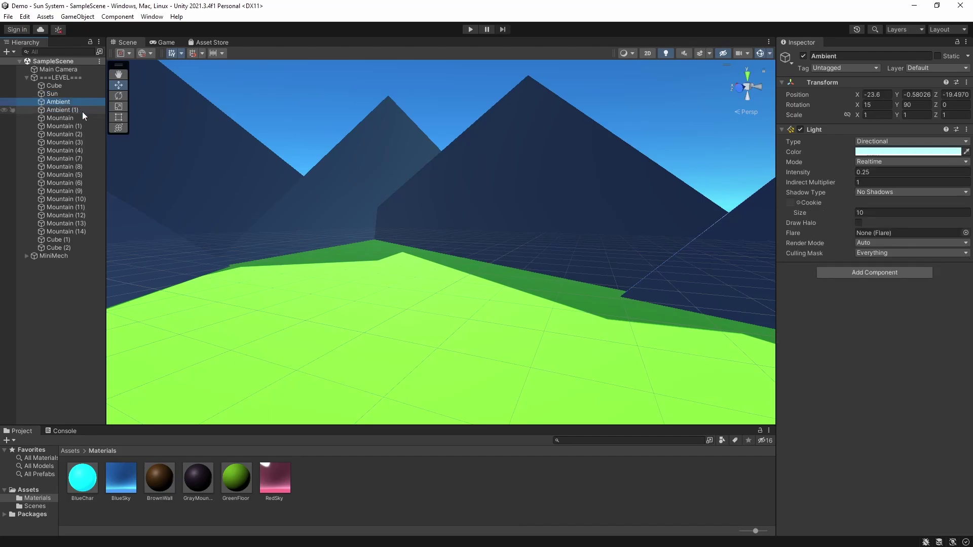
pyautogui.click(87, 100)
pyautogui.click(59, 96)
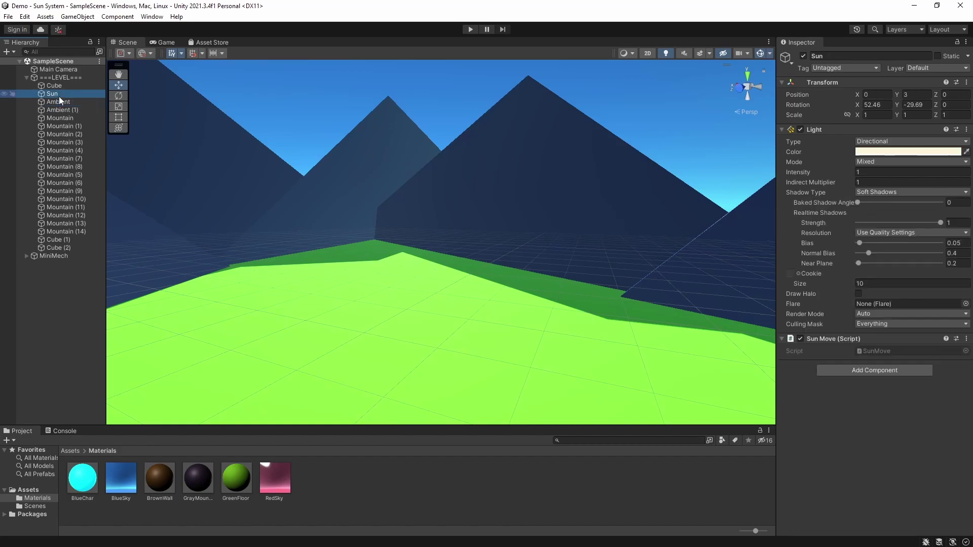
pyautogui.click(872, 192)
pyautogui.click(847, 173)
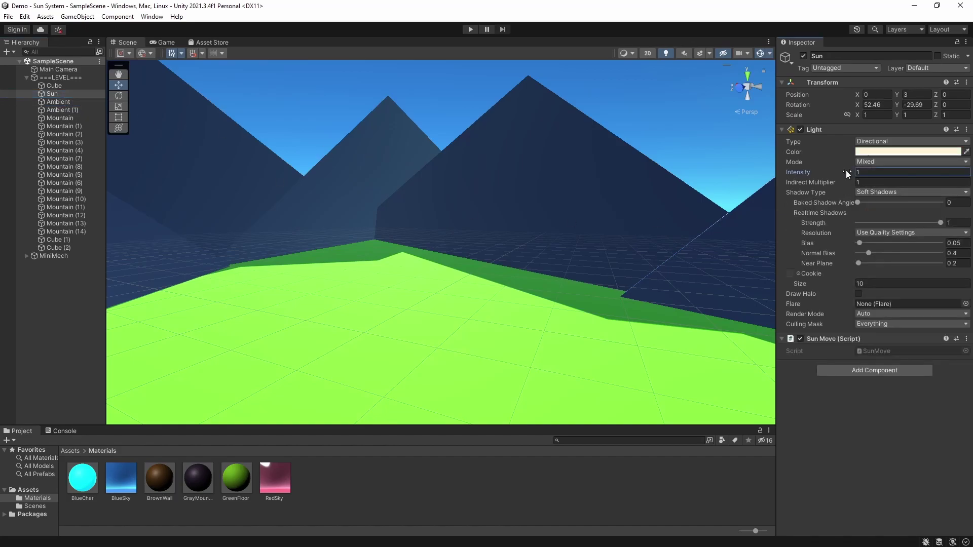
pyautogui.moveTo(681, 199); pyautogui.dragTo(568, 248, button='middle')
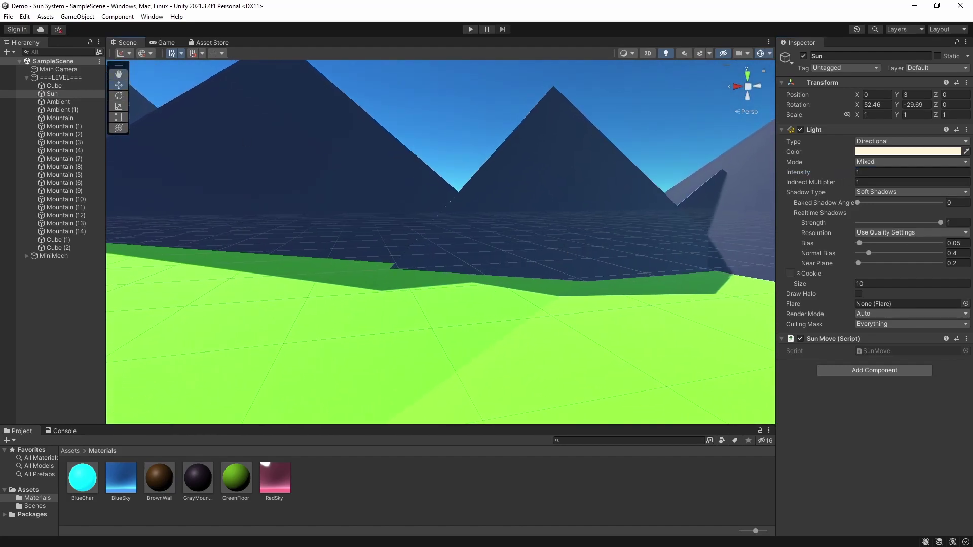
pyautogui.click(99, 111)
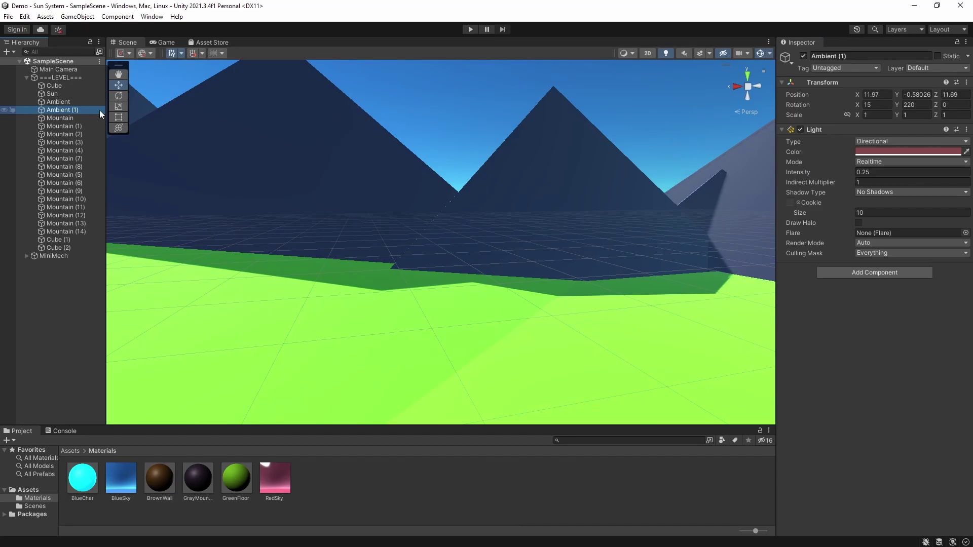
# Step: Toggle both Ambient lights off and back on to compare the lighting
pyautogui.keyDown('ctrl'); pyautogui.click(93, 102); pyautogui.keyUp('ctrl')
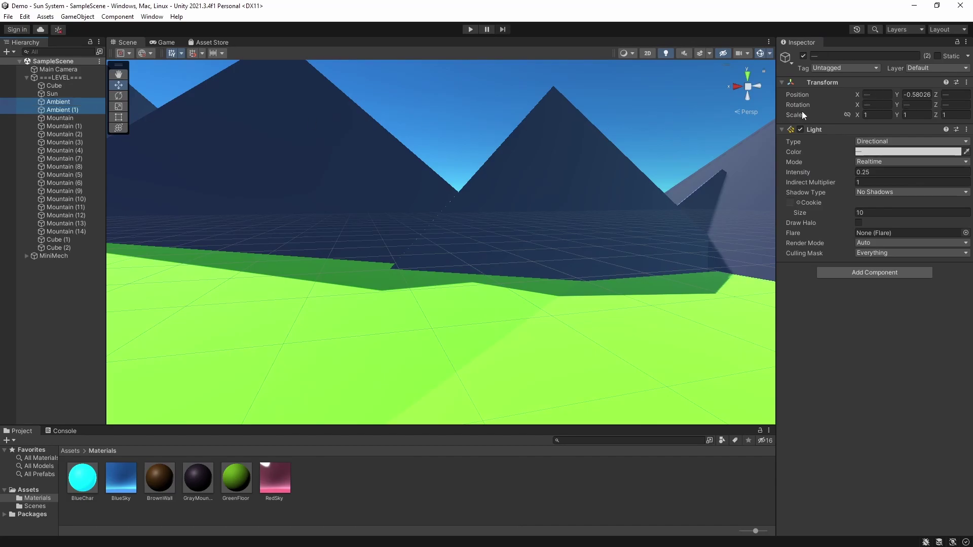
pyautogui.click(803, 56)
pyautogui.keyDown('alt'); pyautogui.moveTo(609, 112); pyautogui.dragTo(538, 156); pyautogui.keyUp('alt')
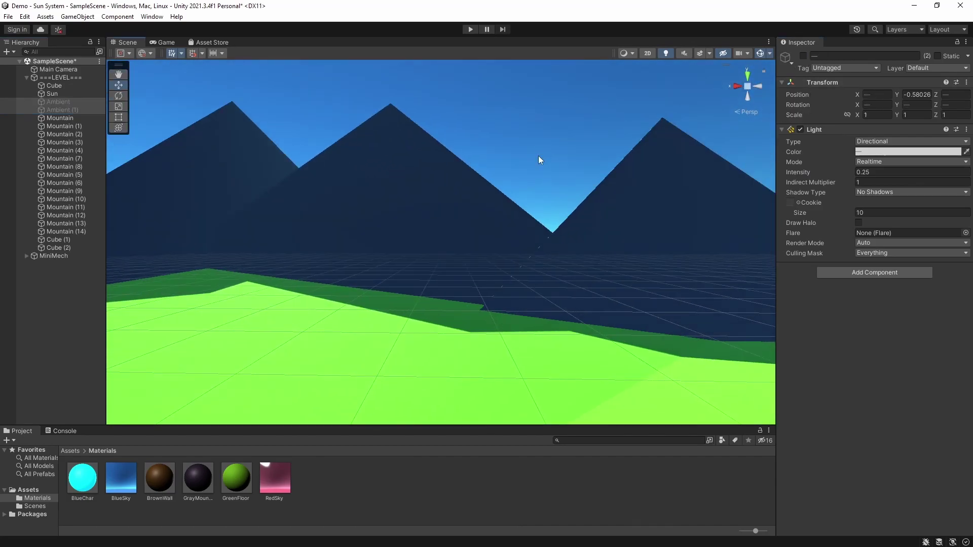
pyautogui.click(803, 56)
pyautogui.keyDown('alt'); pyautogui.moveTo(609, 152); pyautogui.dragTo(541, 239); pyautogui.keyUp('alt')
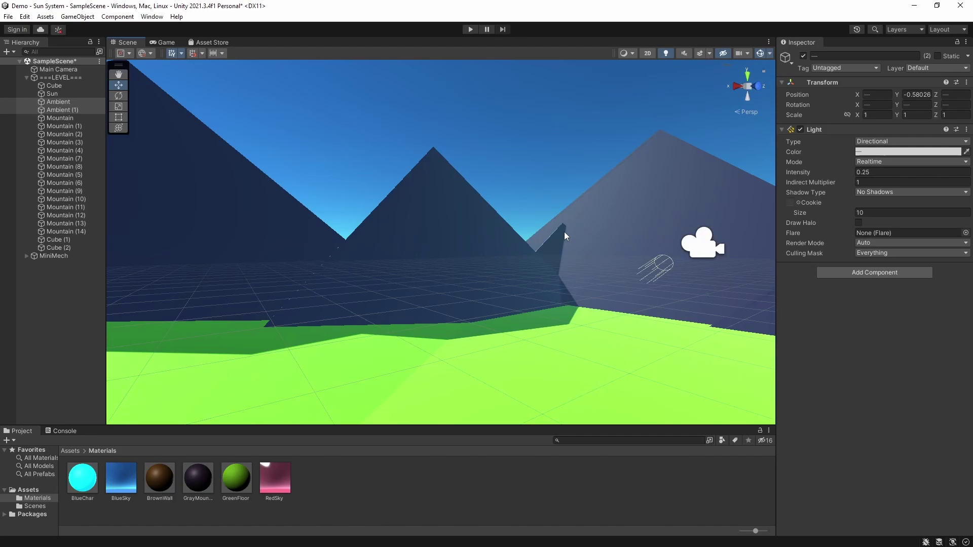
# Step: Select the Sun and orbit the view up toward the sky
pyautogui.click(50, 94)
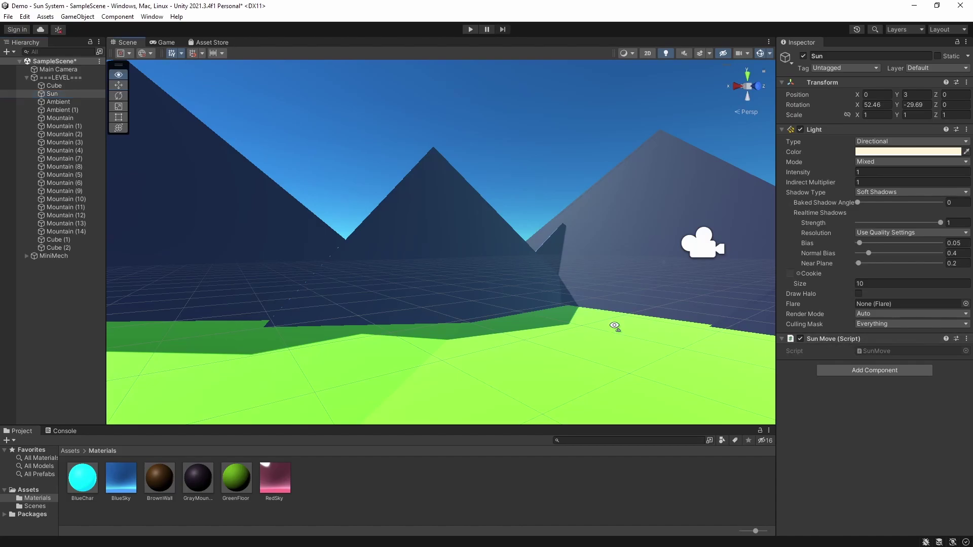
pyautogui.keyDown('alt'); pyautogui.moveTo(615, 326); pyautogui.dragTo(629, 317); pyautogui.keyUp('alt')
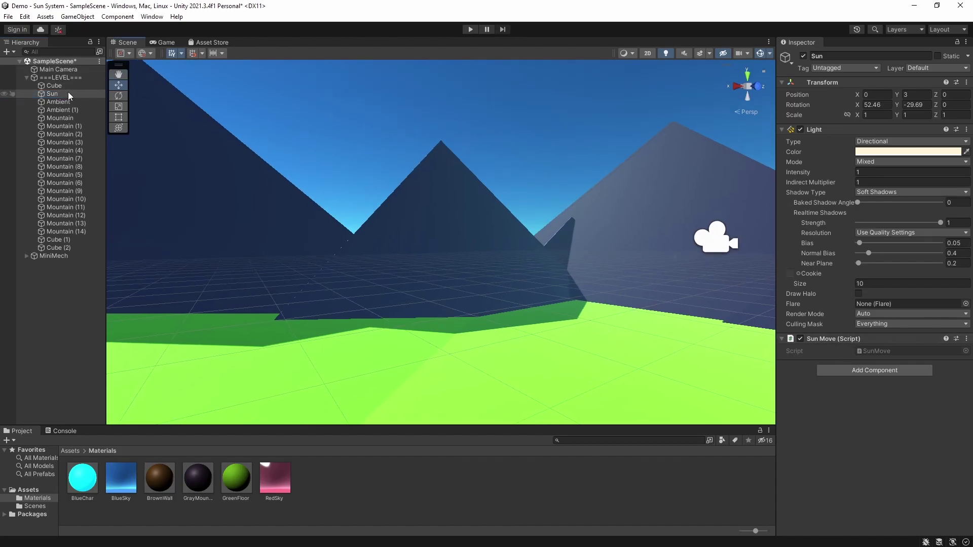
pyautogui.keyDown('alt'); pyautogui.moveTo(552, 291); pyautogui.dragTo(400, 186); pyautogui.keyUp('alt')
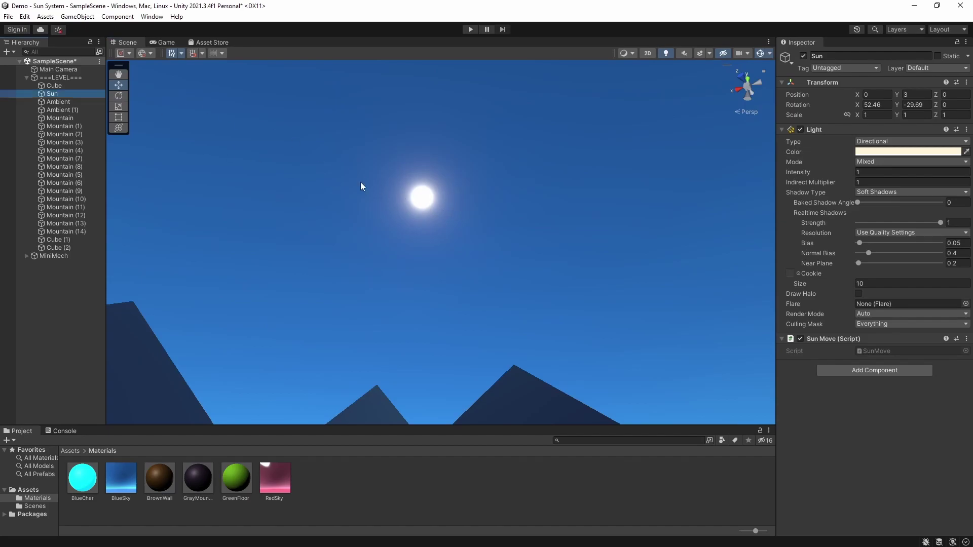
pyautogui.click(152, 16)
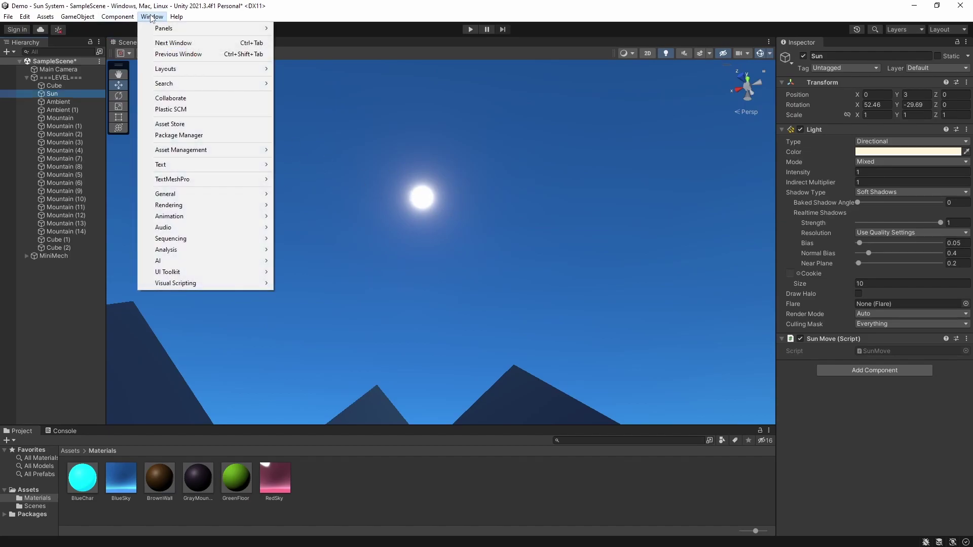
pyautogui.moveTo(194, 208)
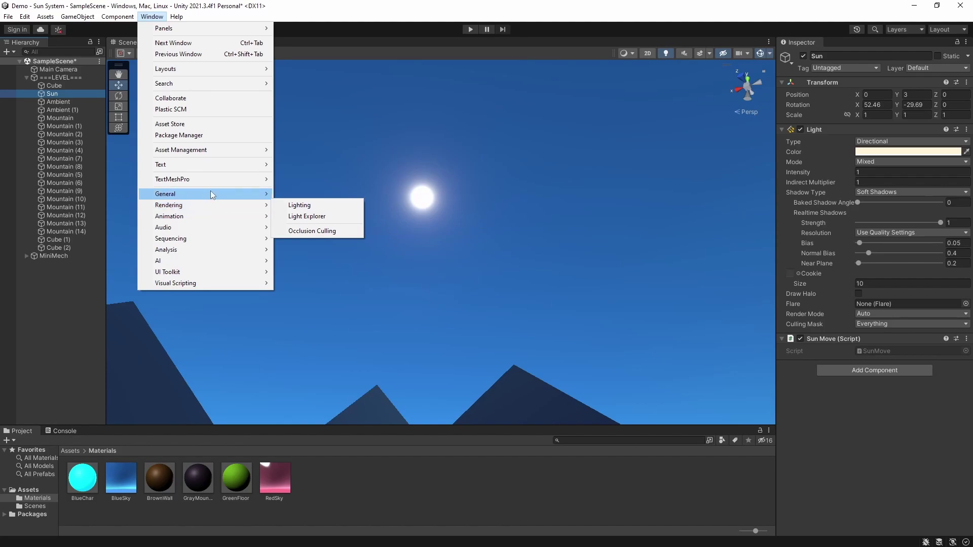
pyautogui.click(301, 205)
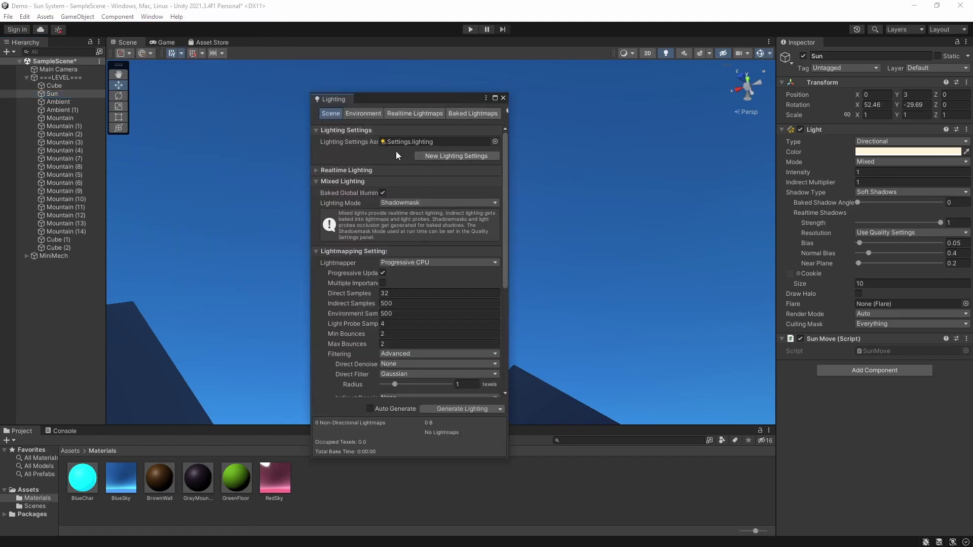
pyautogui.click(371, 113)
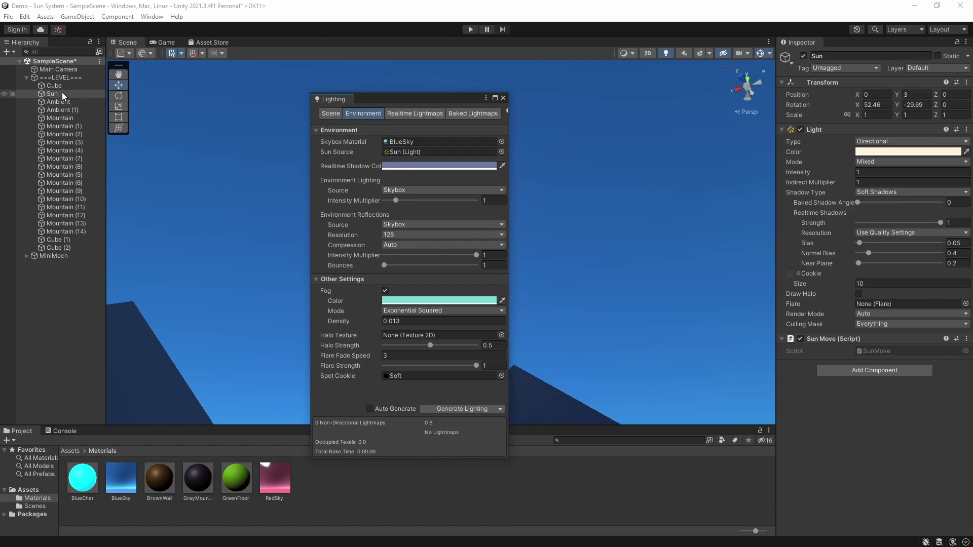
pyautogui.click(502, 152)
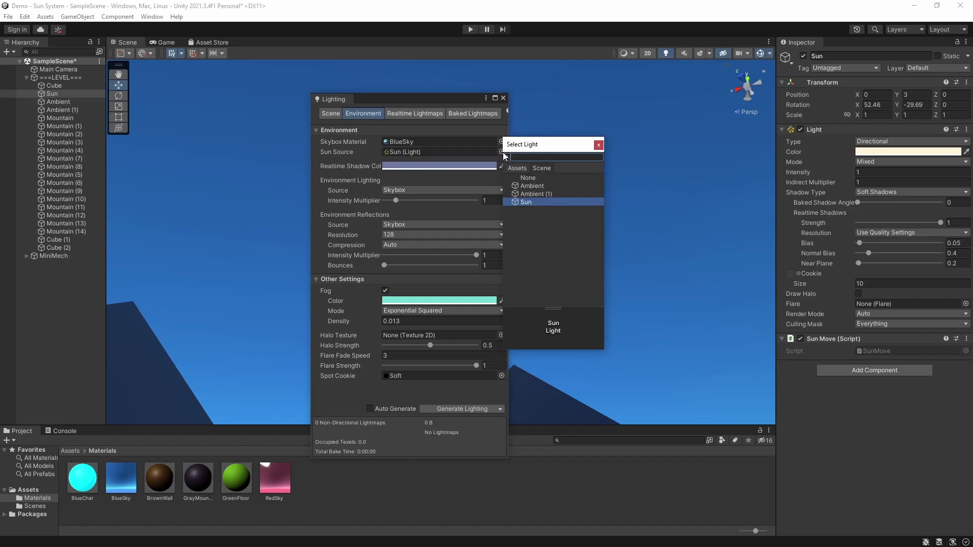
pyautogui.click(599, 145)
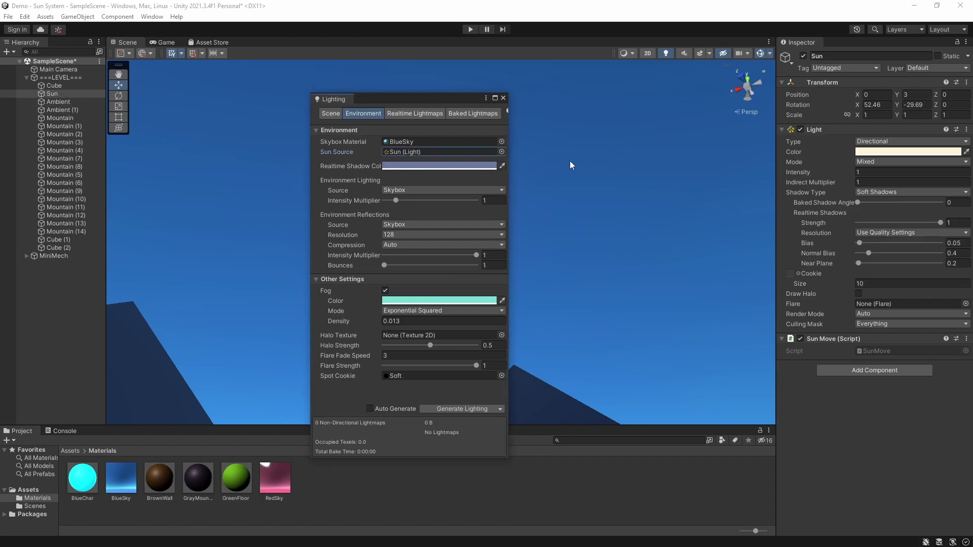
# Step: Close the Lighting window, reselect the Sun, and pitch the view onto the terrain
pyautogui.click(503, 98)
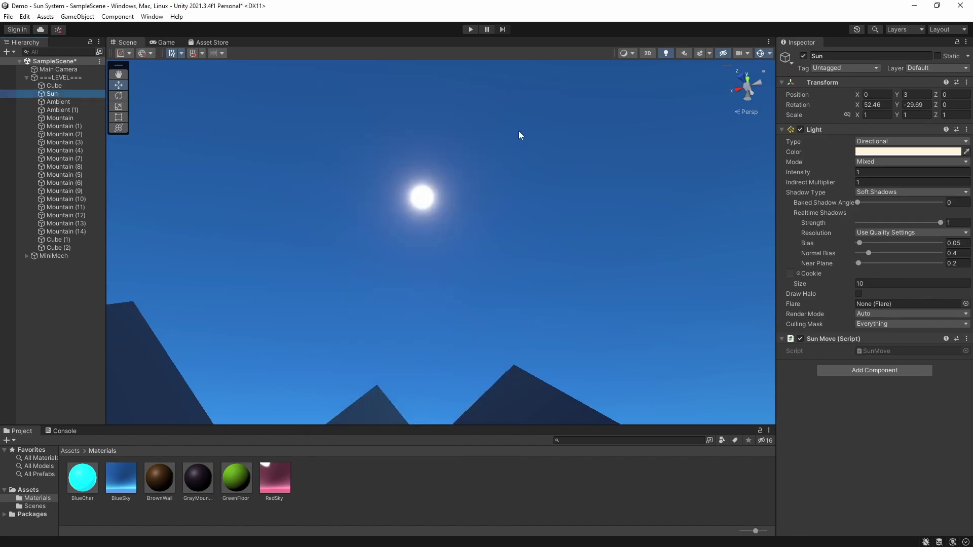
pyautogui.moveTo(519, 134); pyautogui.dragTo(537, 212, button='right')
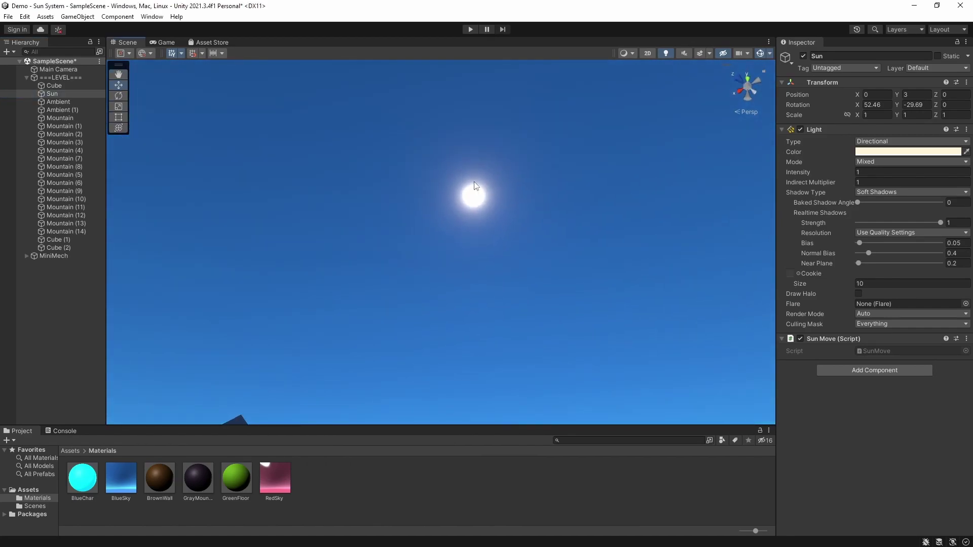
pyautogui.click(477, 197)
pyautogui.click(78, 94)
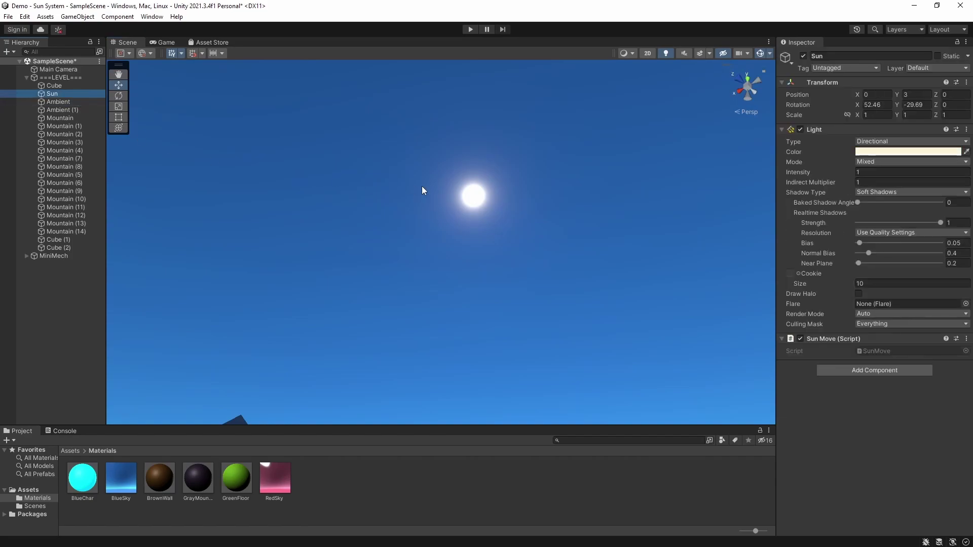
pyautogui.moveTo(421, 187); pyautogui.dragTo(324, 209, button='right')
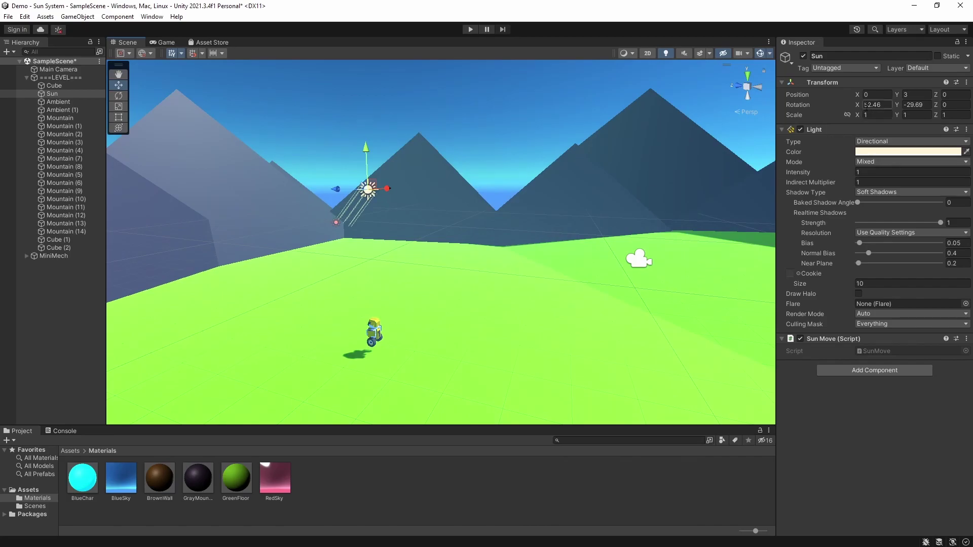
# Step: Scrub the Sun's X rotation down to -115.3, below the horizon
pyautogui.moveTo(860, 109); pyautogui.dragTo(437, 219)
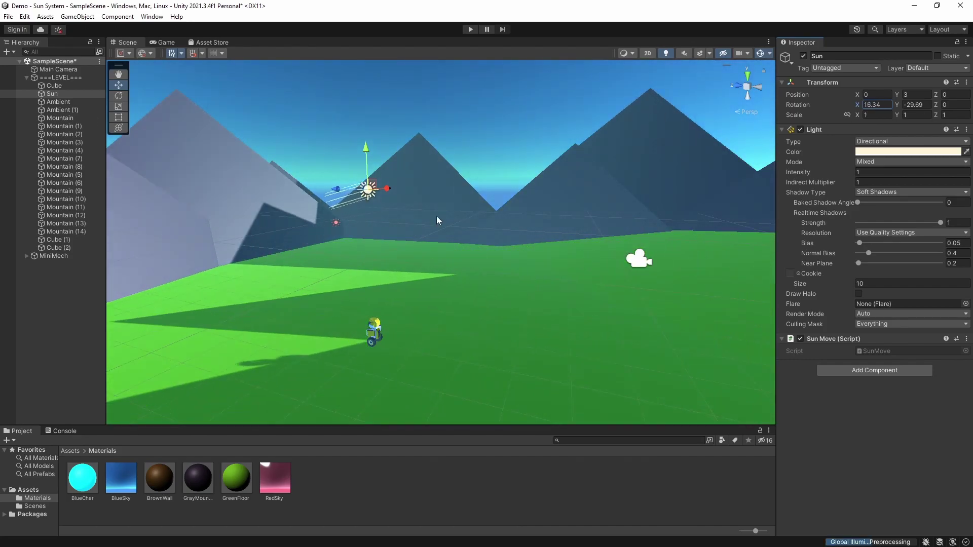
pyautogui.moveTo(436, 219); pyautogui.dragTo(527, 284, button='right')
pyautogui.moveTo(859, 106); pyautogui.dragTo(670, 211)
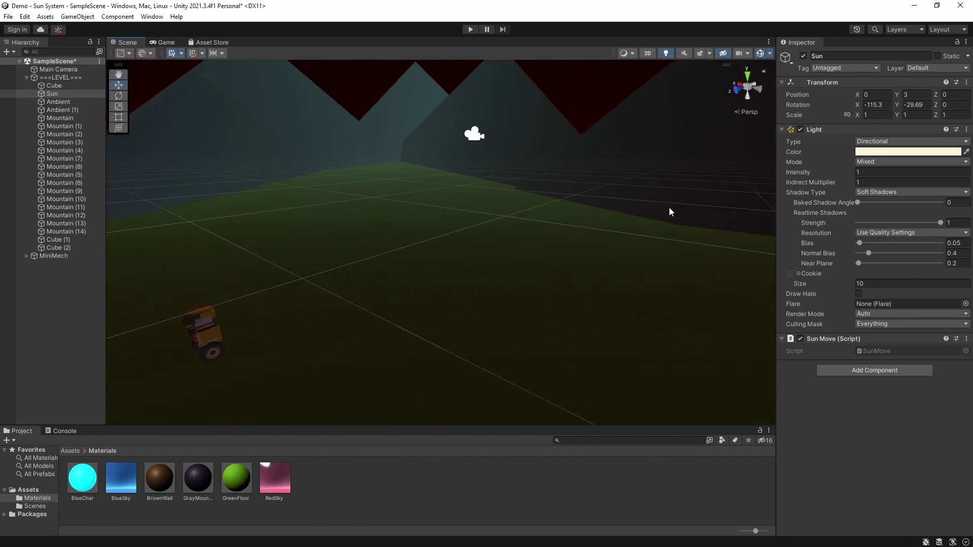
# Step: Deactivate Ambient and Ambient (1) so only the Sun lights the darkened scene
pyautogui.click(74, 101)
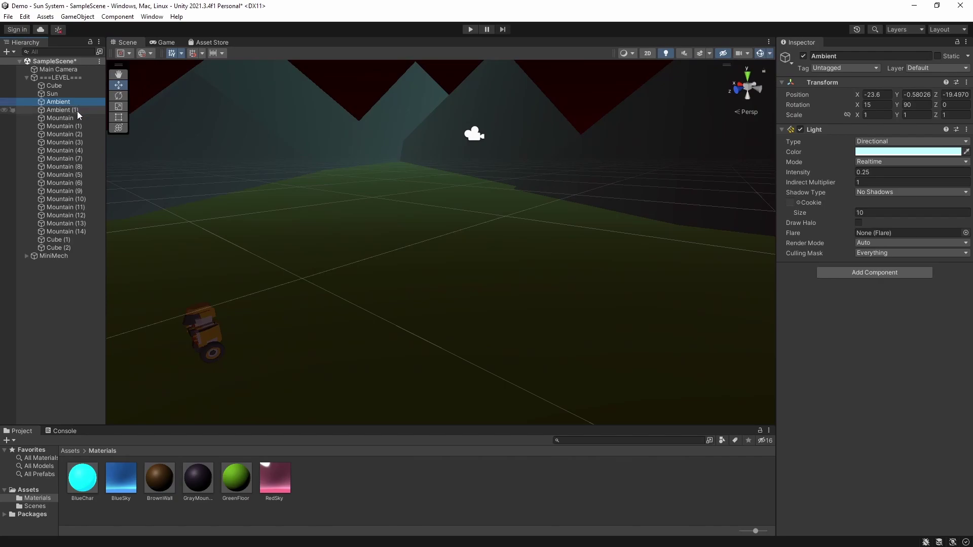
pyautogui.keyDown('shift'); pyautogui.click(81, 110); pyautogui.keyUp('shift')
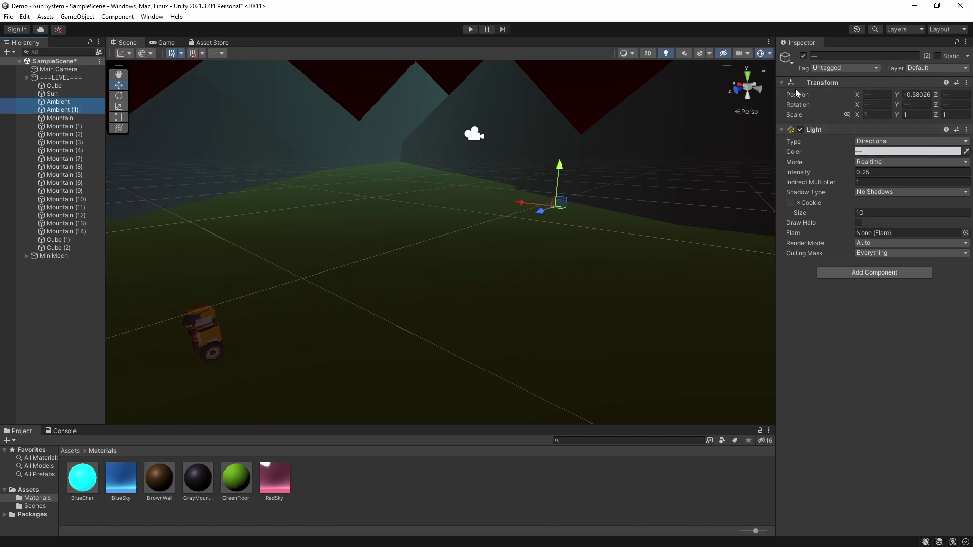
pyautogui.click(803, 56)
pyautogui.keyDown('alt'); pyautogui.moveTo(624, 235); pyautogui.dragTo(591, 234); pyautogui.keyUp('alt')
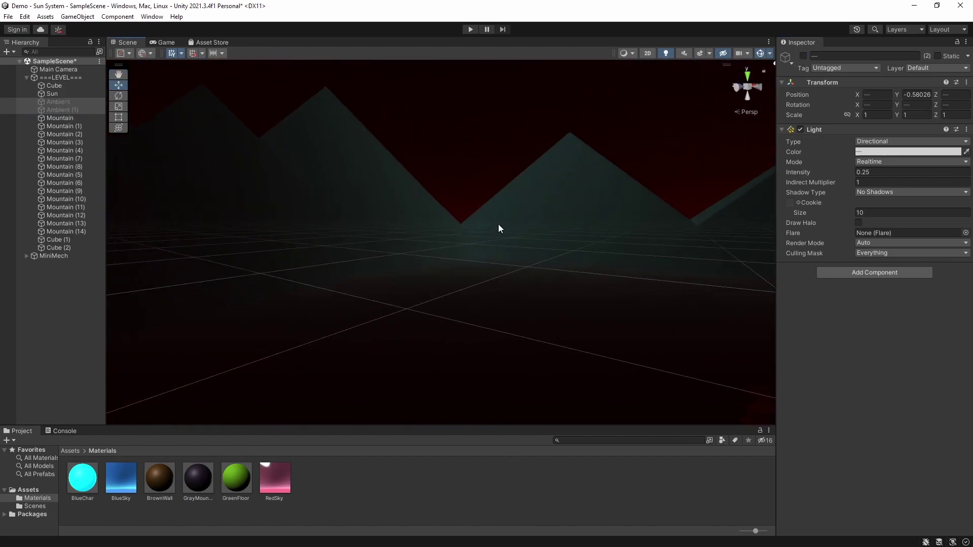
pyautogui.click(152, 17)
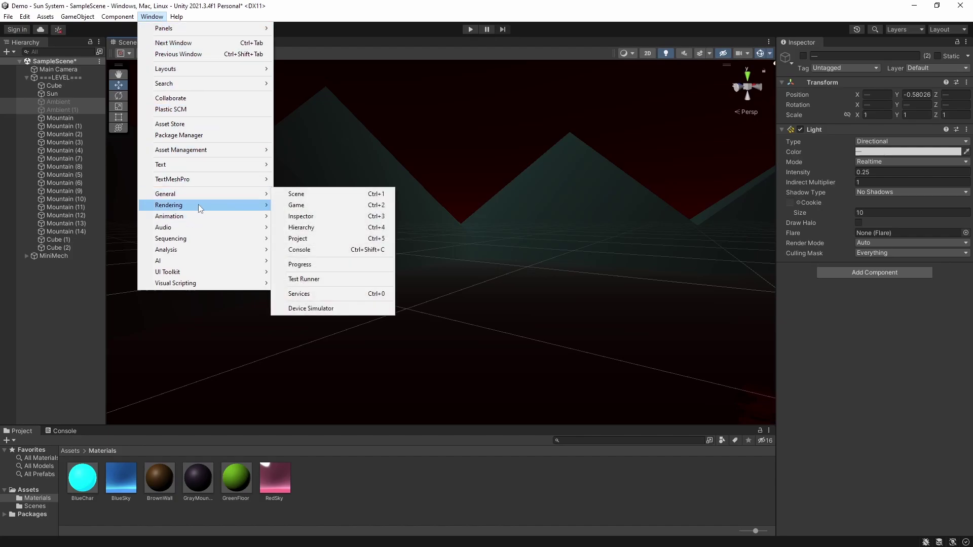
pyautogui.moveTo(204, 205)
pyautogui.click(307, 205)
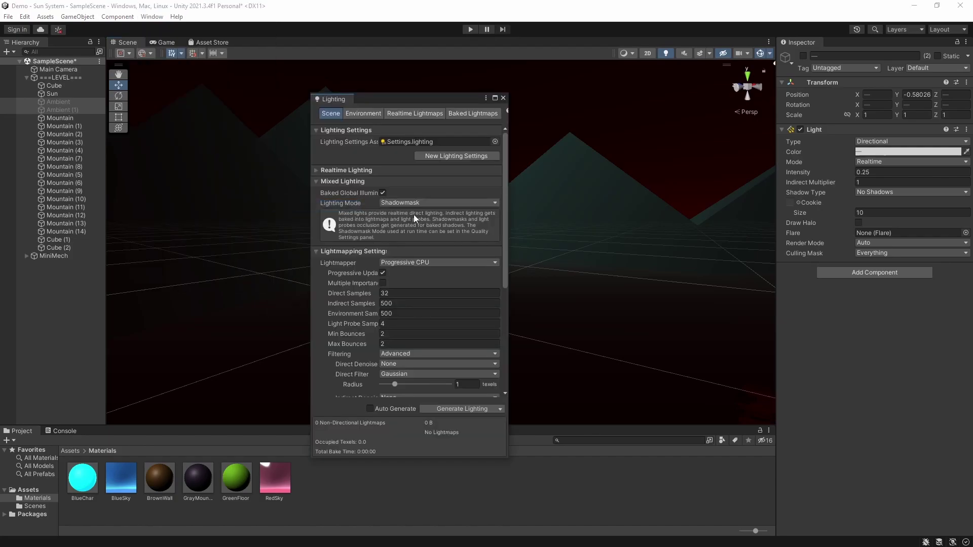
pyautogui.click(365, 111)
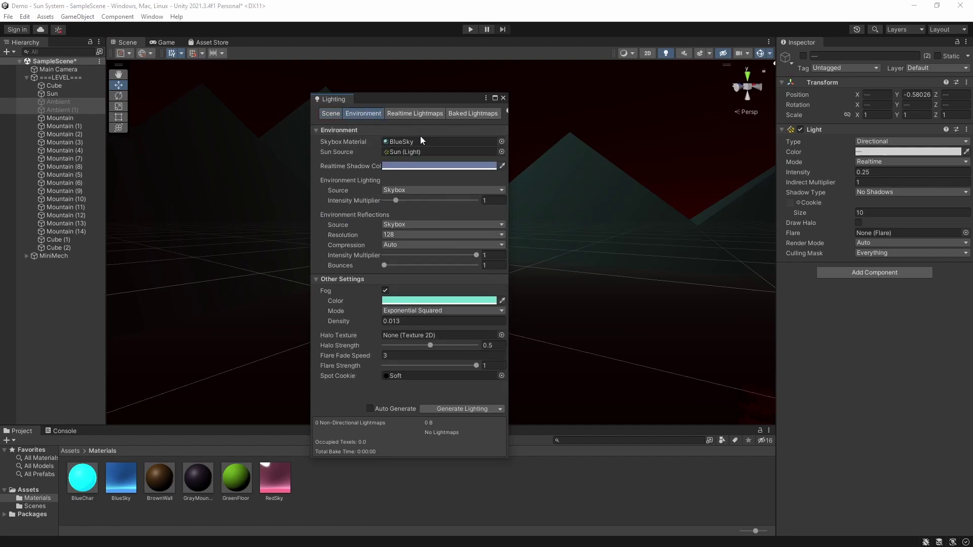
pyautogui.click(387, 291)
pyautogui.moveTo(528, 290); pyautogui.dragTo(562, 293, button='right')
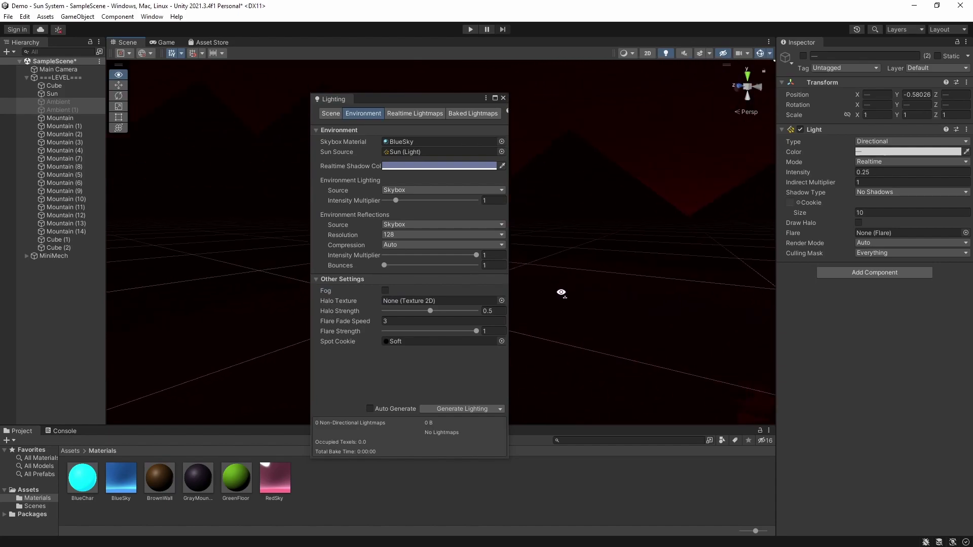
pyautogui.click(385, 290)
pyautogui.moveTo(635, 311); pyautogui.dragTo(526, 182, button='right')
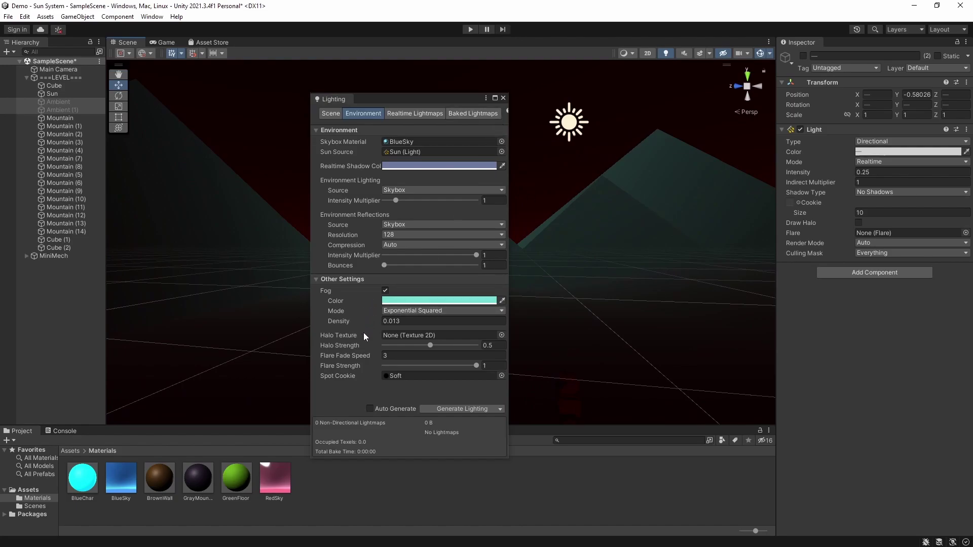
# Step: Close the Lighting settings and switch both Ambient lights back on
pyautogui.click(504, 98)
pyautogui.moveTo(503, 101); pyautogui.dragTo(520, 188, button='right')
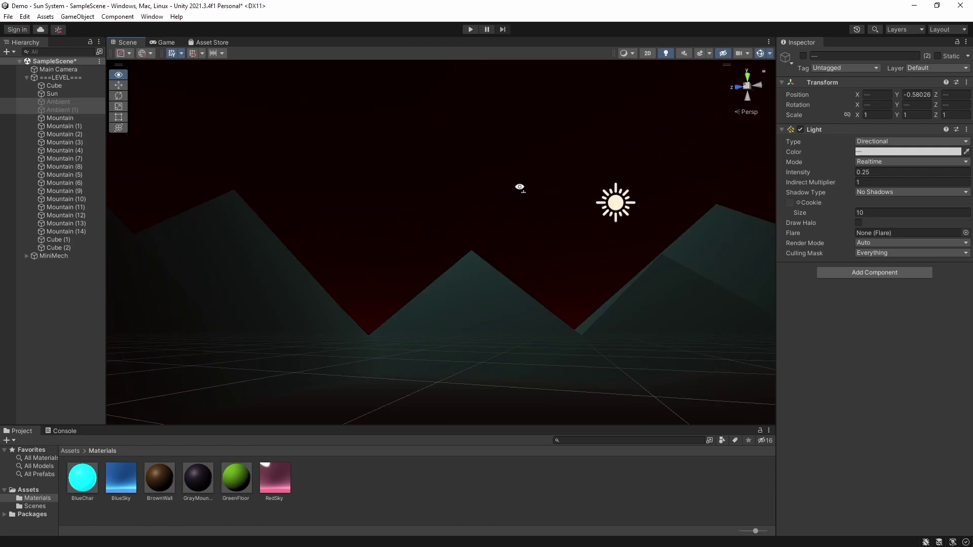
pyautogui.click(804, 55)
pyautogui.moveTo(561, 252); pyautogui.dragTo(431, 280, button='right')
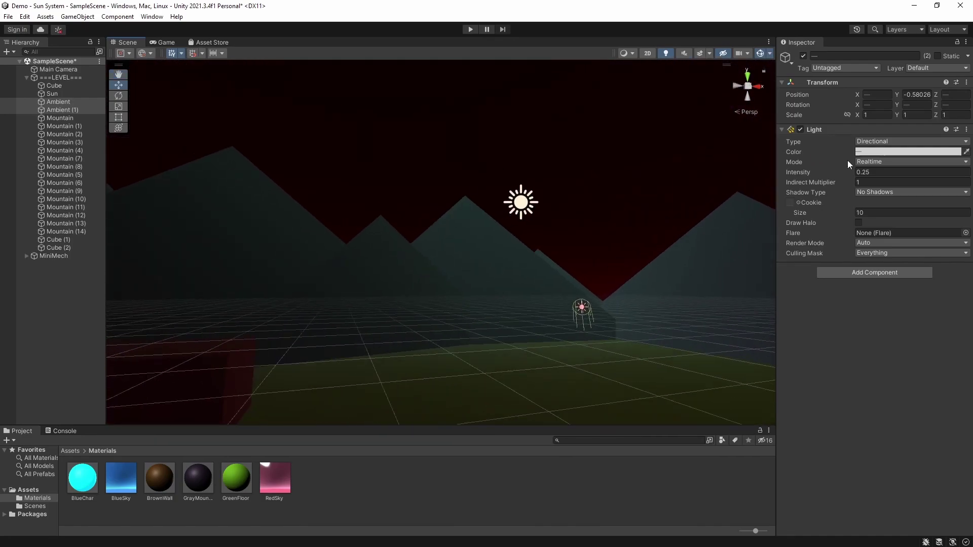
# Step: Select the Sun and frame it at X rotation -222.9 under a daytime blue sky
pyautogui.click(581, 308)
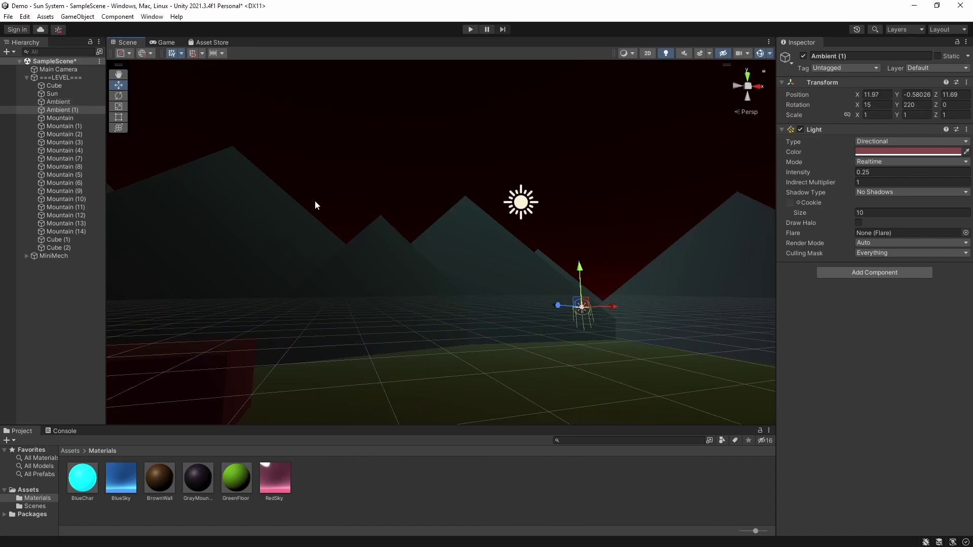
pyautogui.click(69, 95)
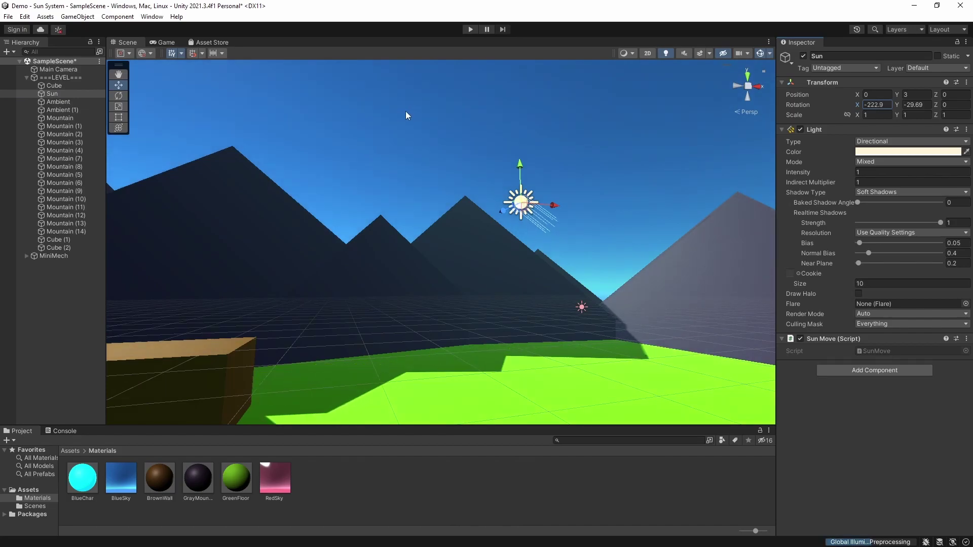
pyautogui.moveTo(406, 114); pyautogui.dragTo(590, 223, button='right')
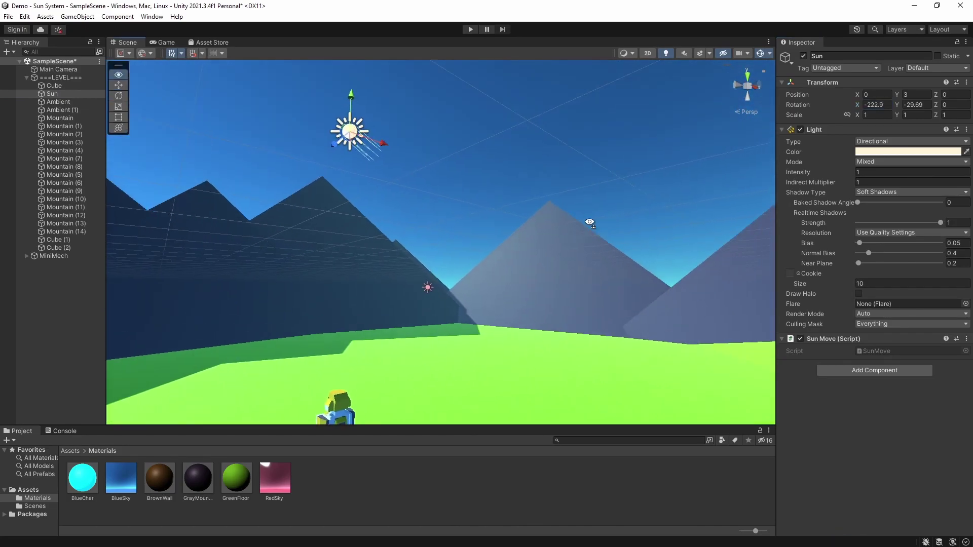
# Step: Play-test the scene to watch the sun move, then stop the game
pyautogui.click(471, 29)
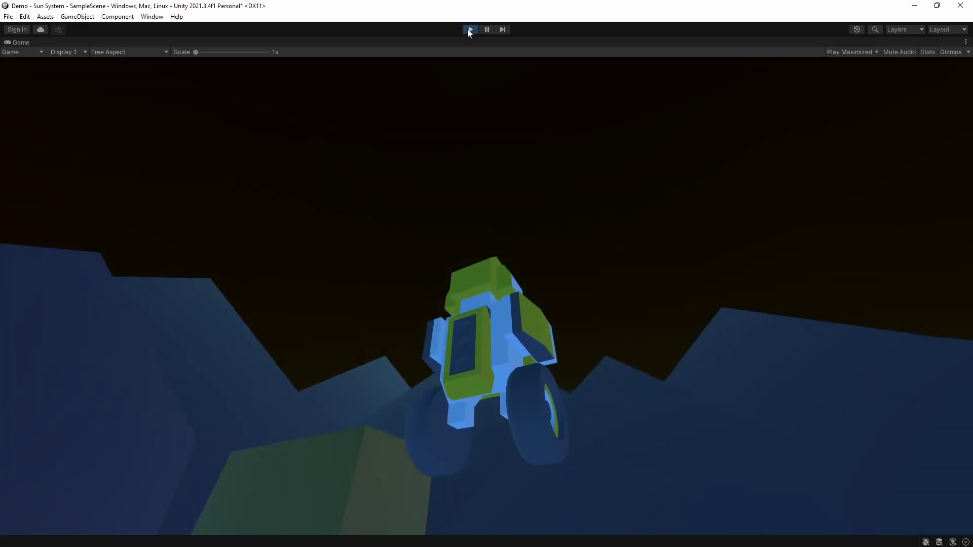
pyautogui.click(470, 29)
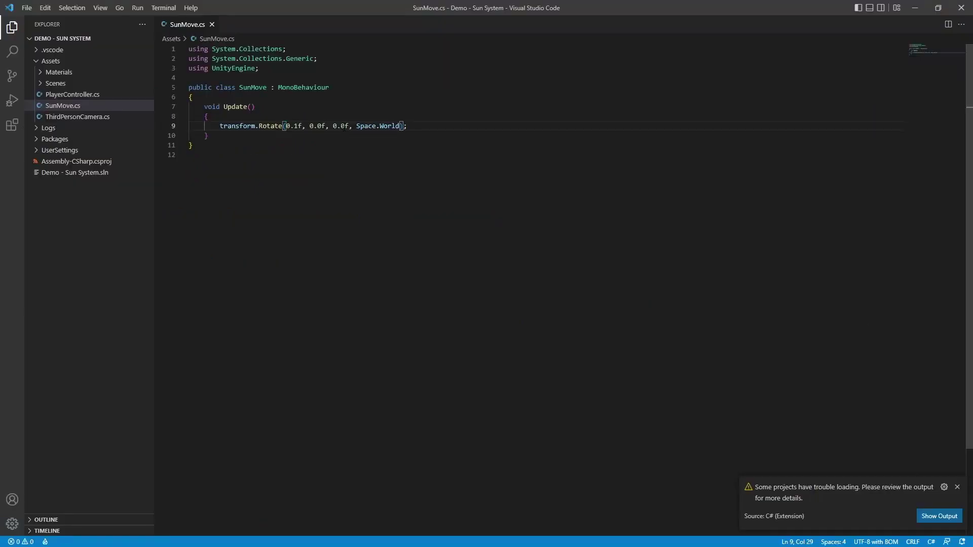
# Step: Change the per-frame rotation in SunMove.cs from 0.1f to 0.05f and save the file
pyautogui.press('BackSpace')
pyautogui.write('05')
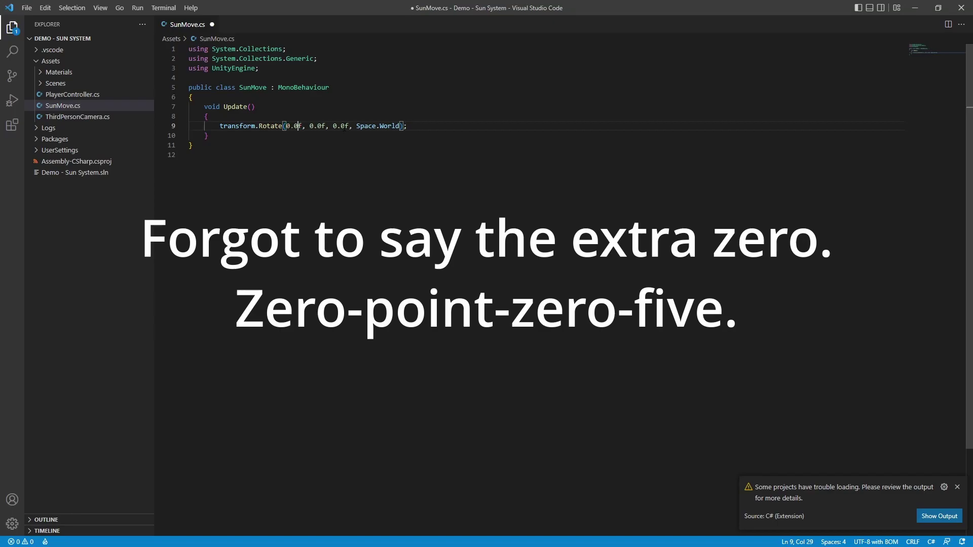
pyautogui.hotkey('ctrl', 's')
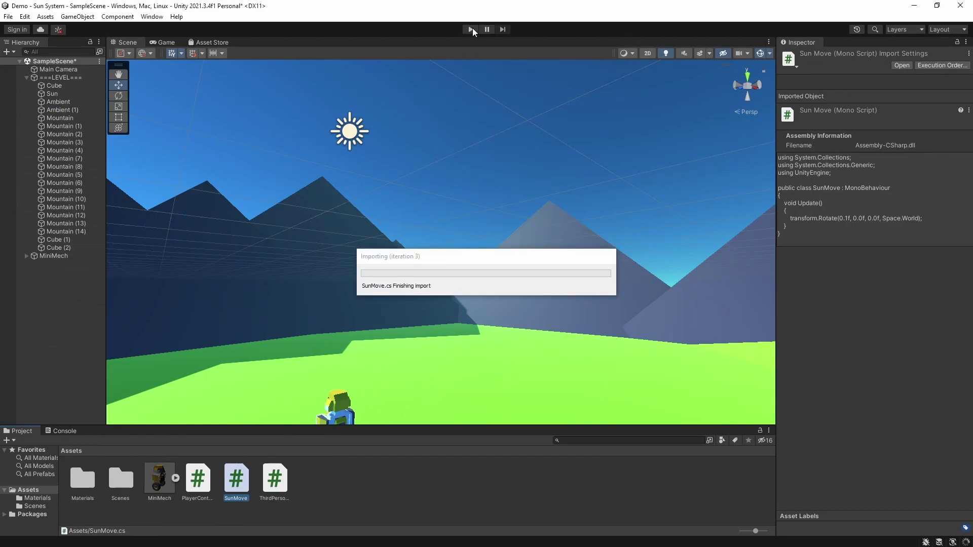
# Step: Play-test the slower 0.05 sun rotation, then stop the game
pyautogui.click(471, 29)
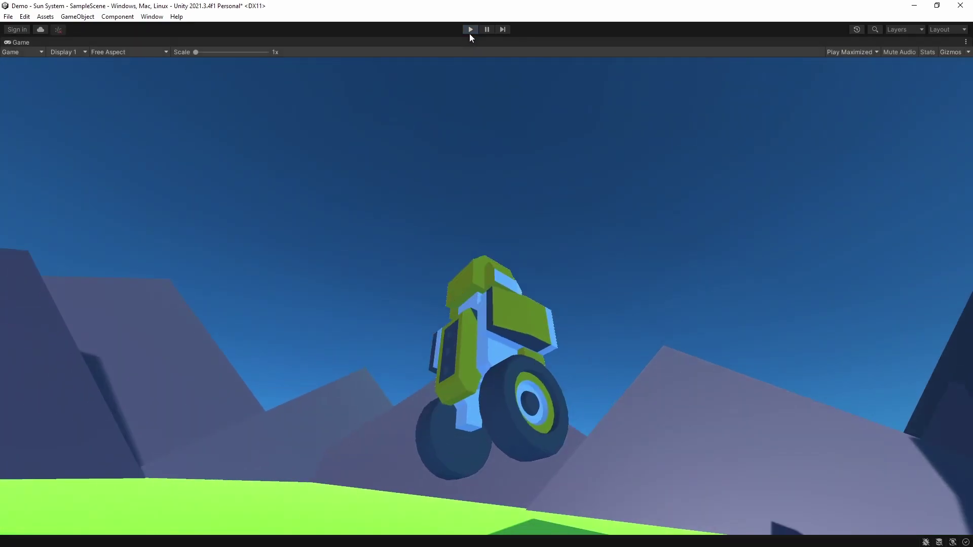
pyautogui.click(471, 30)
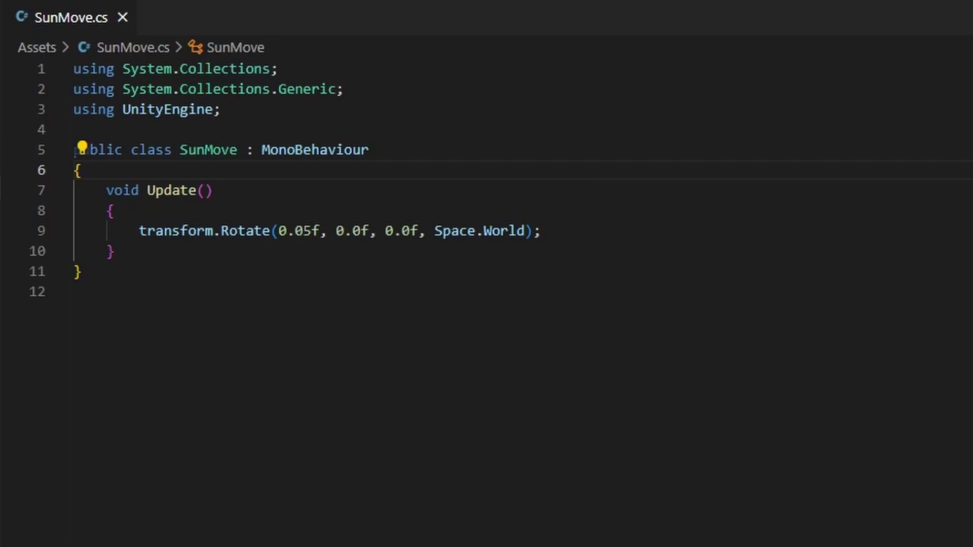
# Step: Declare 'public Vector3 myRotation;' at the top of the SunMove class
pyautogui.click(251, 287)
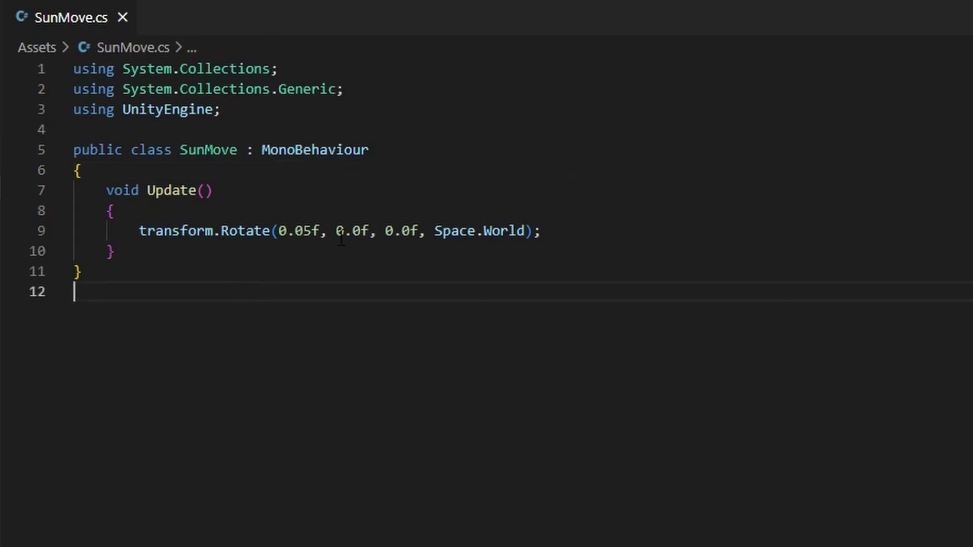
pyautogui.click(140, 168)
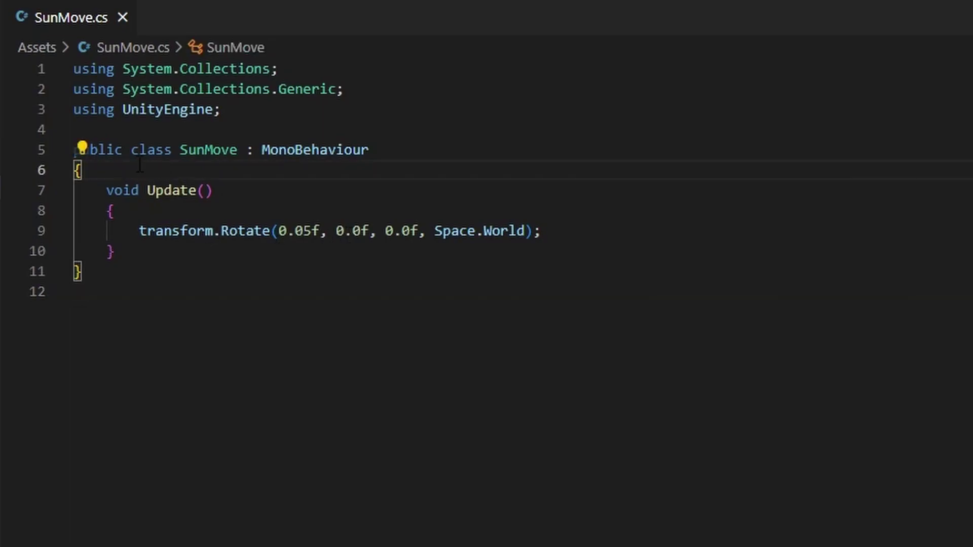
pyautogui.press('Return')
pyautogui.press('Return')
pyautogui.press('Up')
pyautogui.press('Tab')
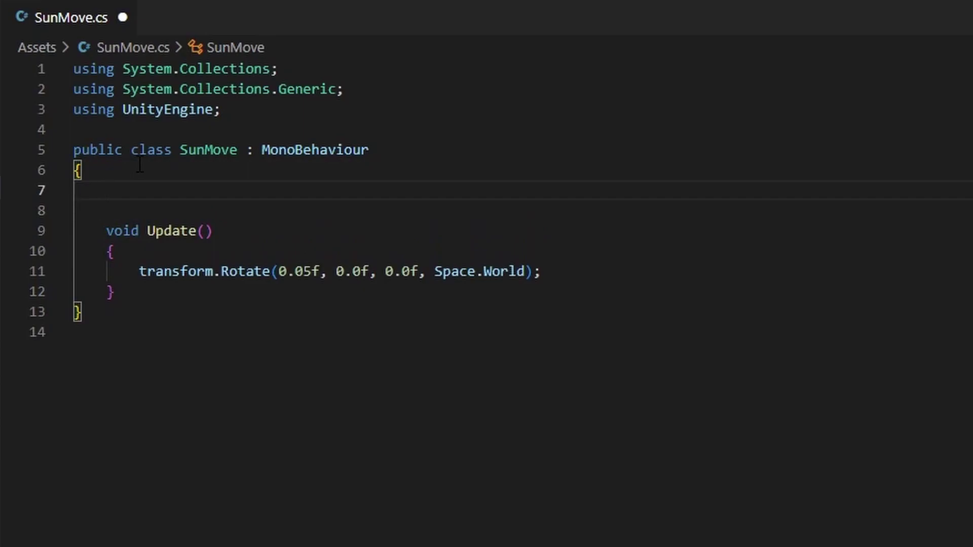
pyautogui.write('public ')
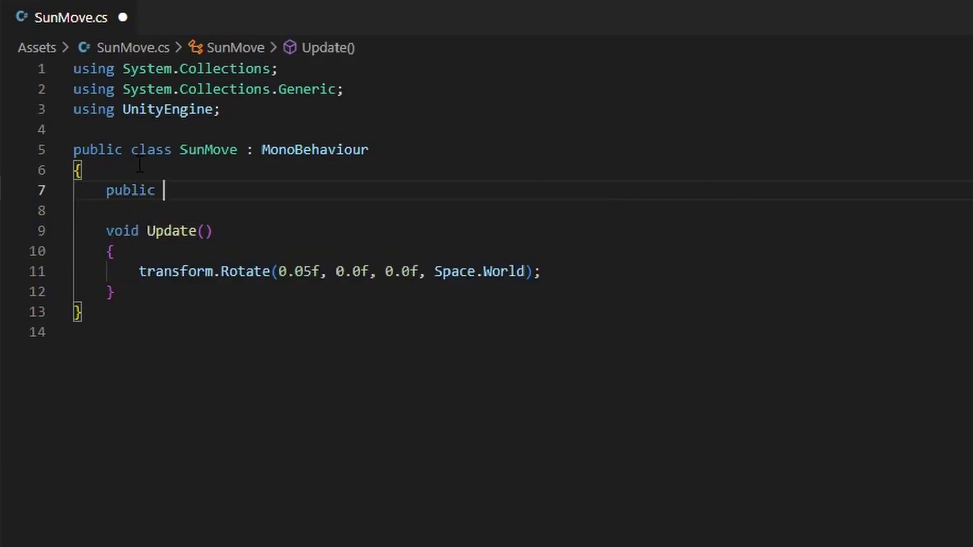
pyautogui.write('Vector3')
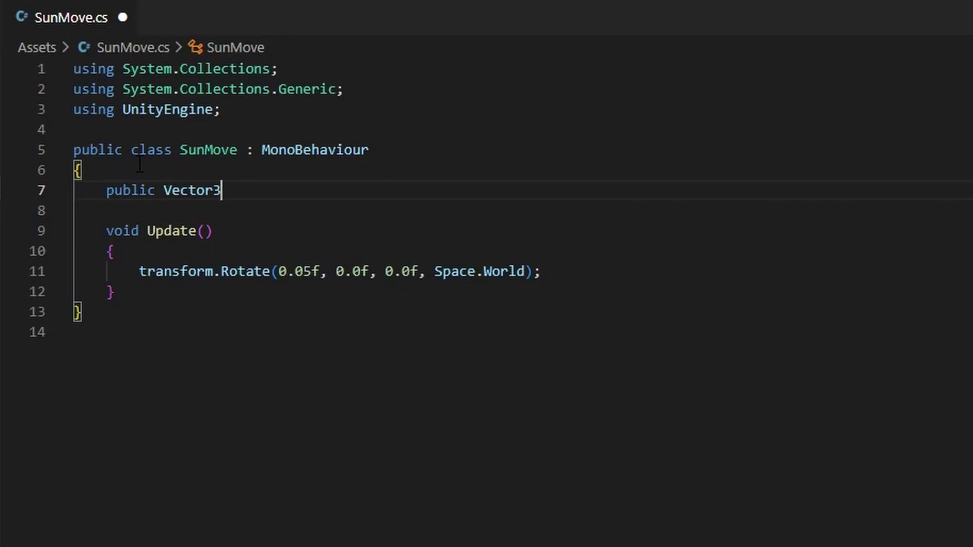
pyautogui.write(' my')
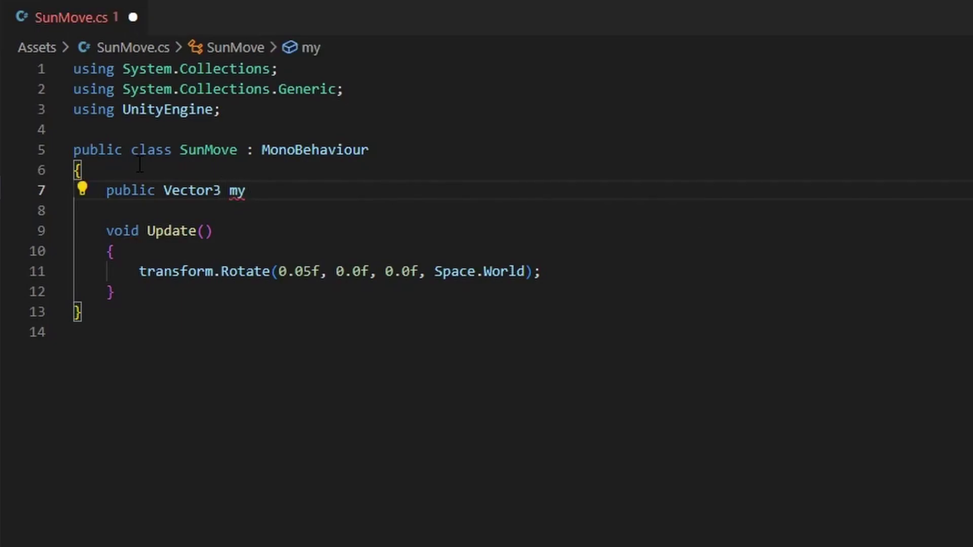
pyautogui.write('Rotation;')
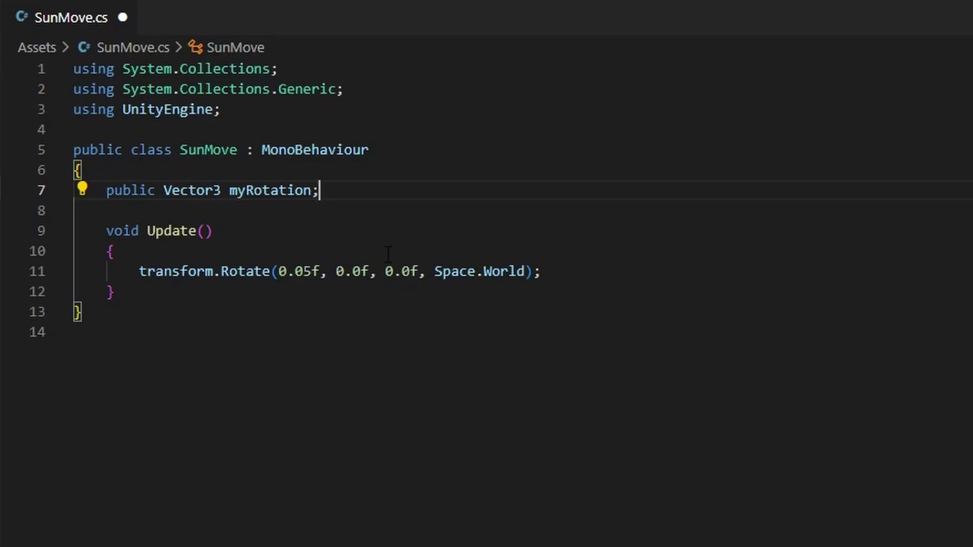
# Step: Replace the three hardcoded numbers in transform.Rotate with myRotation
pyautogui.moveTo(419, 272); pyautogui.dragTo(282, 274)
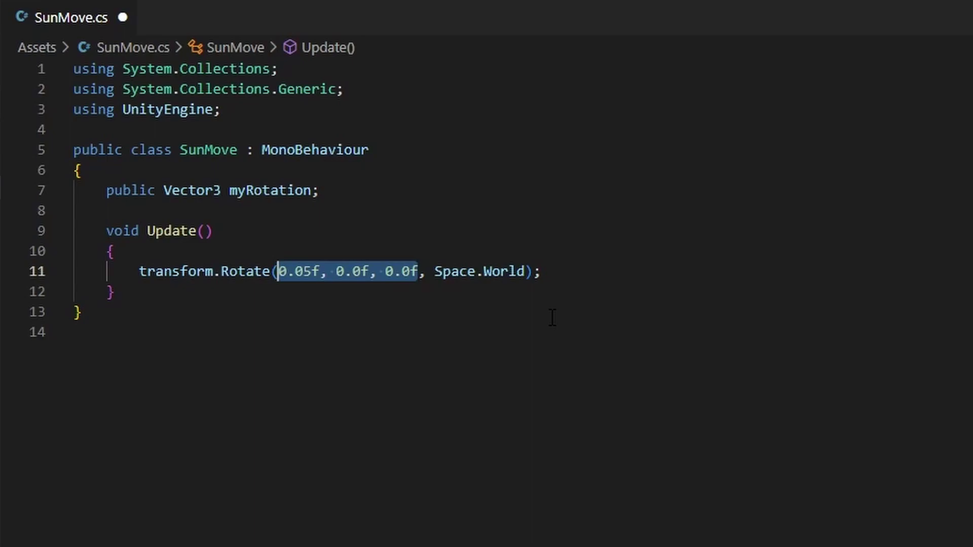
pyautogui.write('myRota')
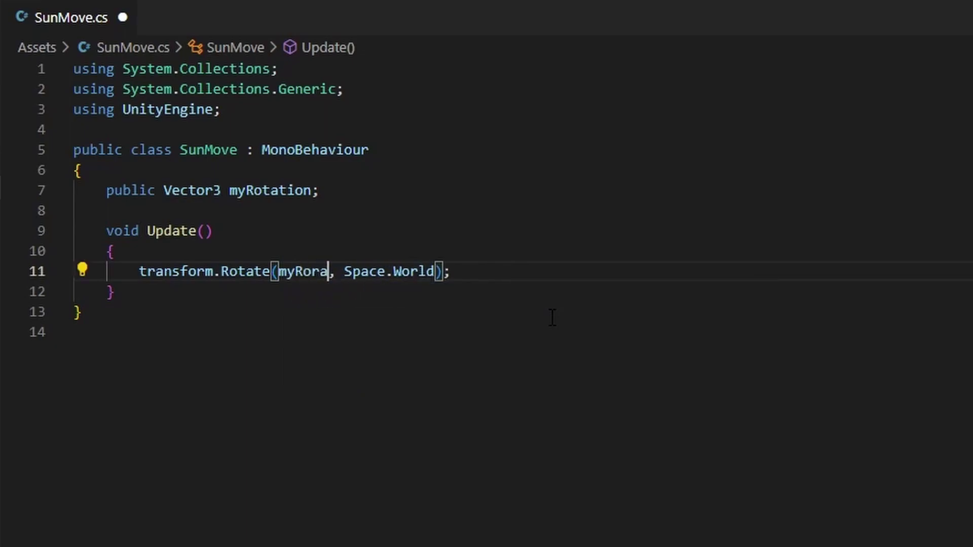
pyautogui.write('tion')
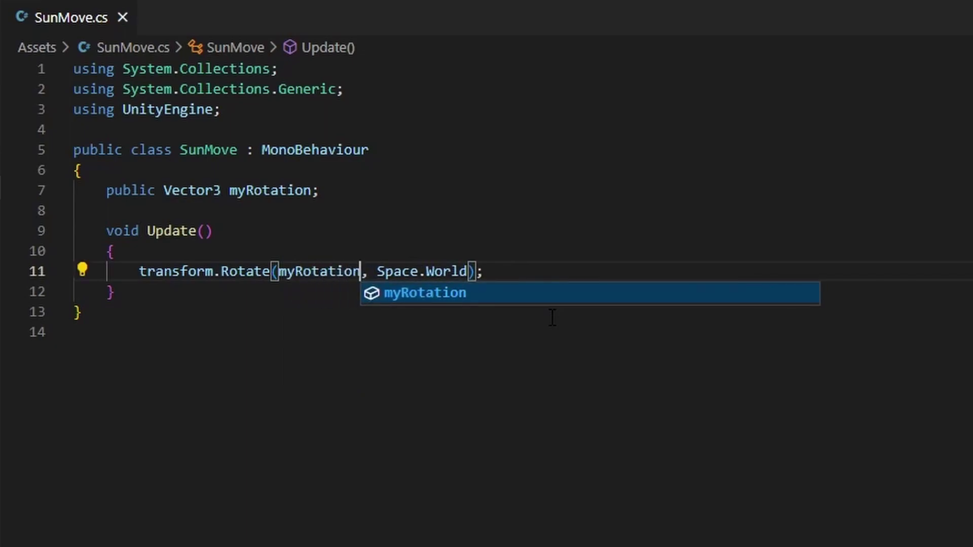
pyautogui.press('Escape')
pyautogui.press('Down')
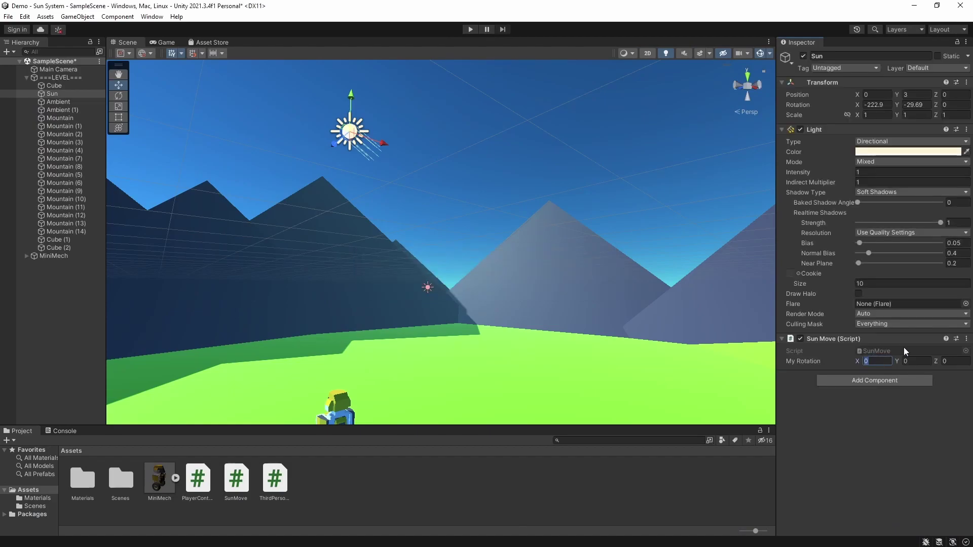
# Step: Enter 0. for the Sun's My Rotation X and start a play test
pyautogui.write('0.')
pyautogui.press('Tab')
pyautogui.click(471, 31)
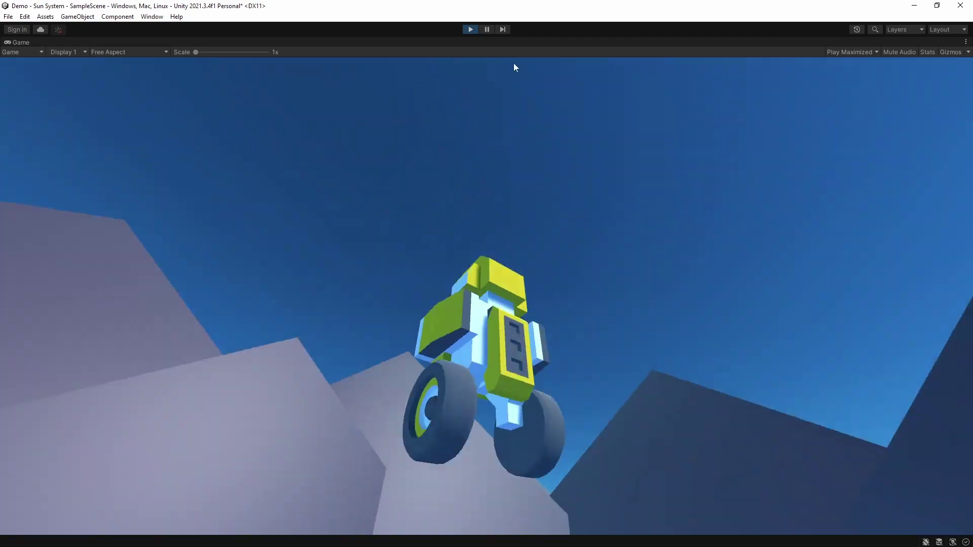
# Step: Set My Rotation to 0, 0, 1 and play-test the sideways sun movement
pyautogui.click(471, 30)
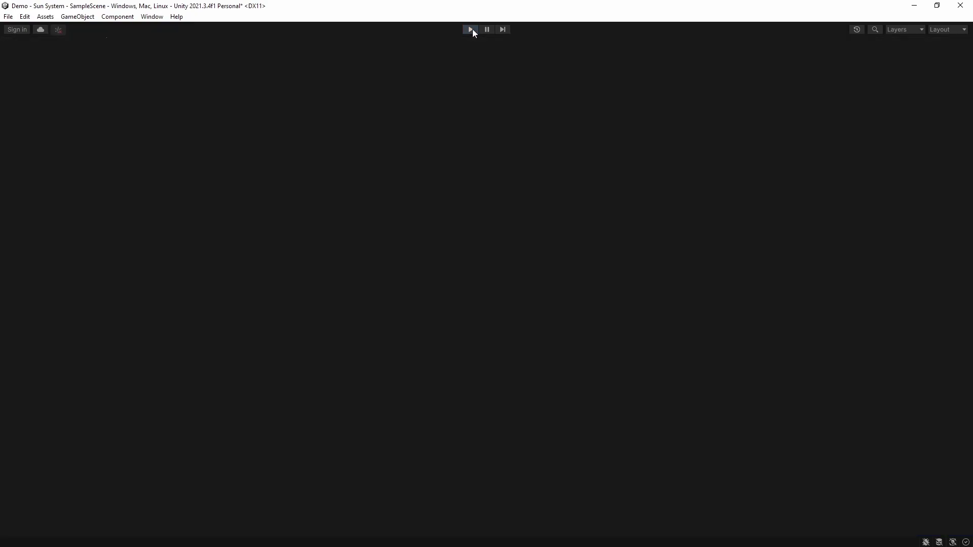
pyautogui.click(924, 361)
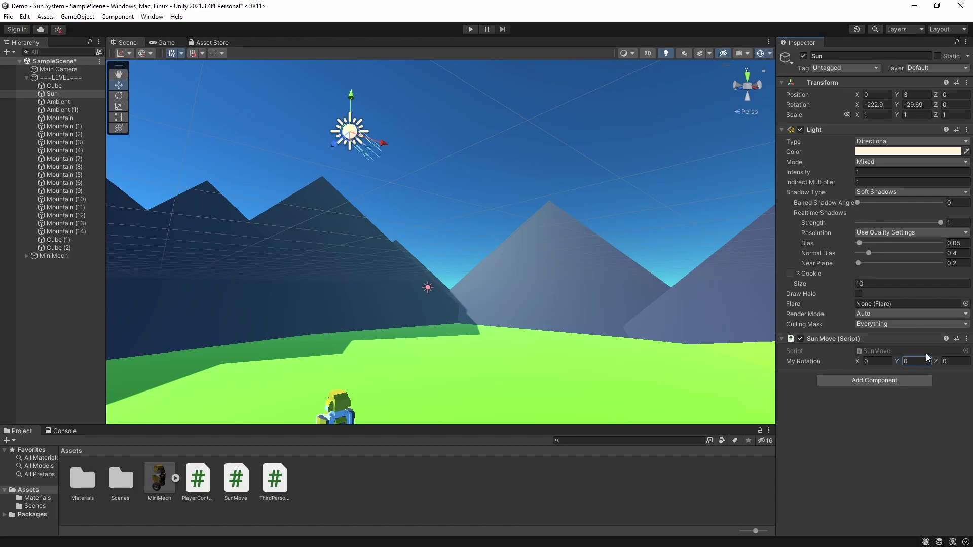
pyautogui.press('Tab')
pyautogui.click(471, 29)
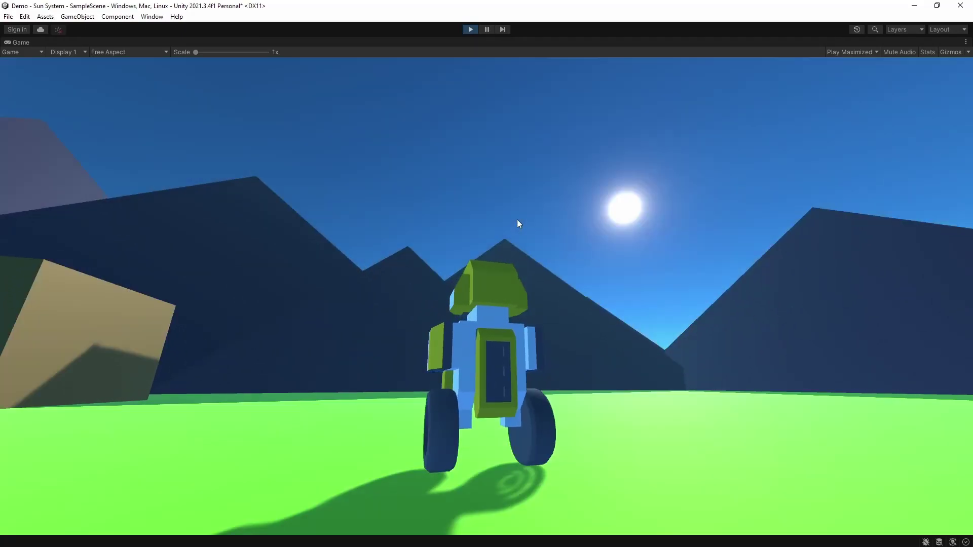
pyautogui.click(470, 30)
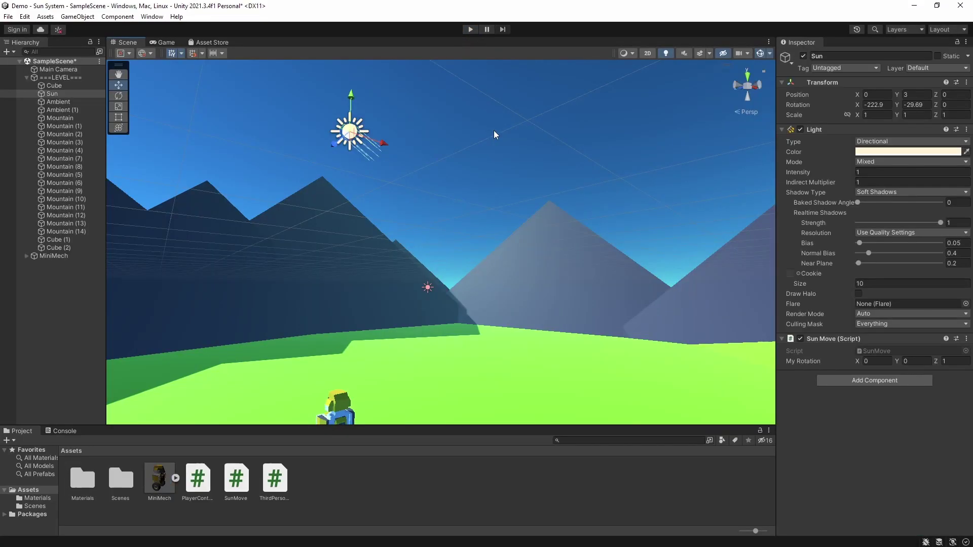